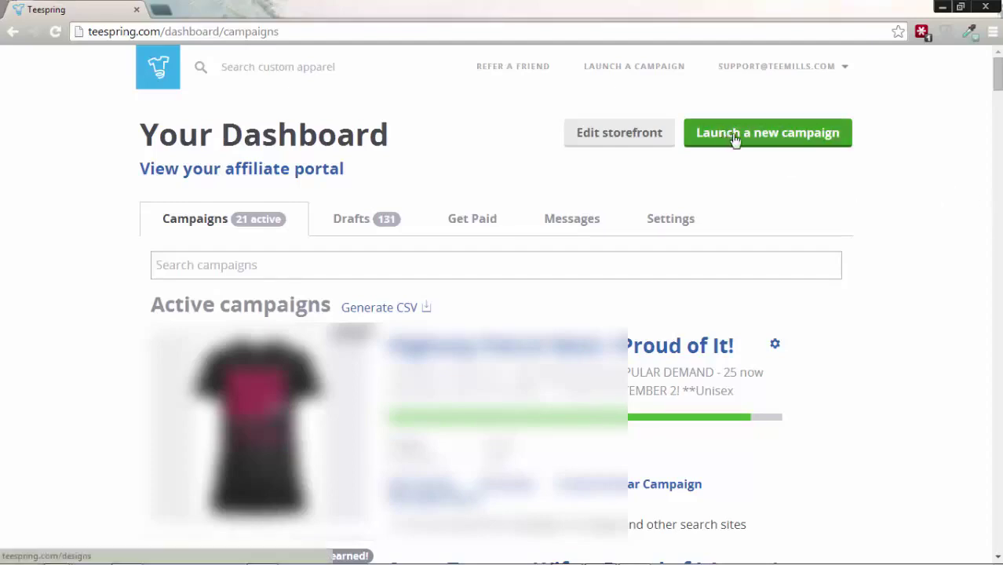
# Step: Launch a new campaign and preview the shirt colors available for the Premium Ringspun Tee
pyautogui.click(773, 137)
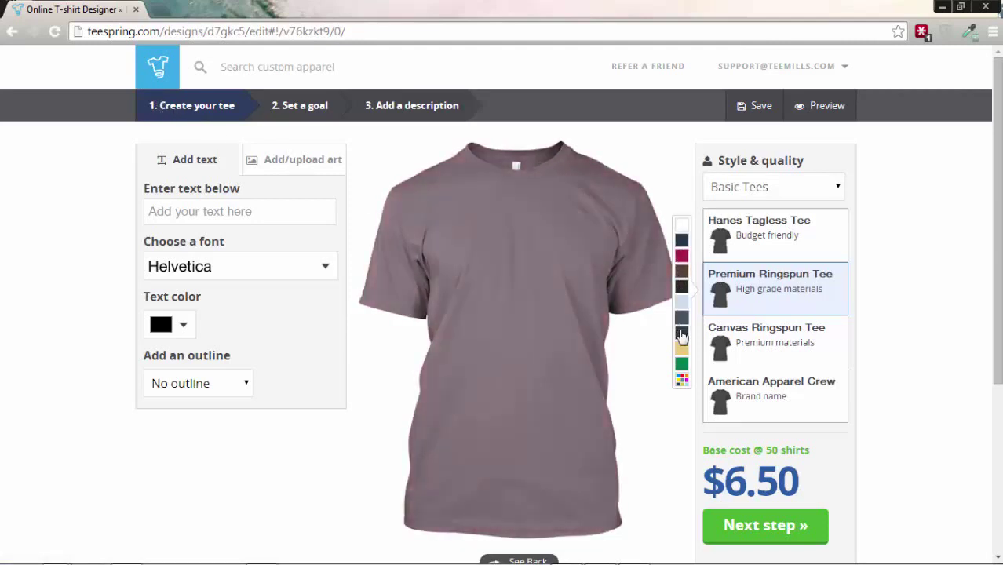
pyautogui.moveTo(682, 388)
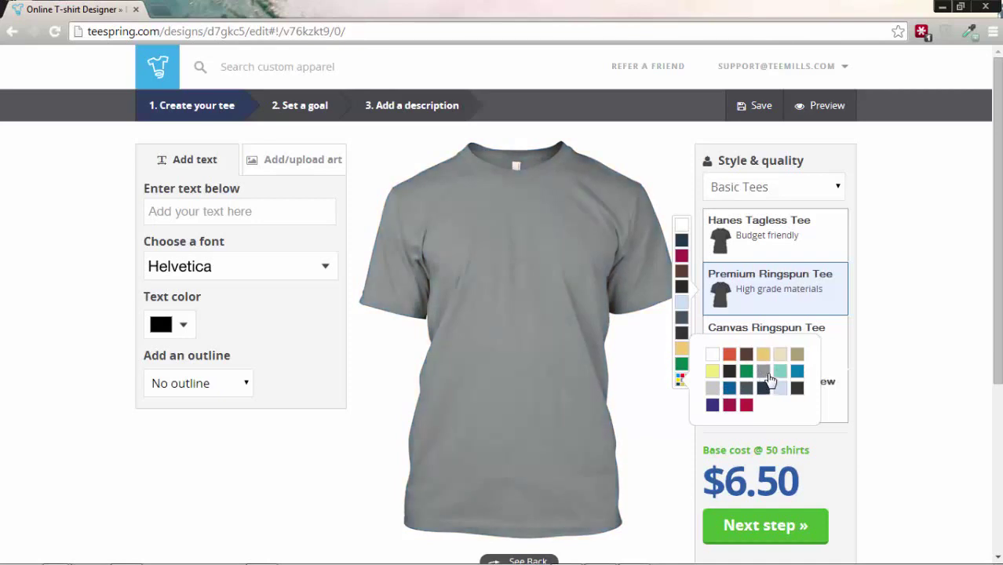
# Step: Compare the base costs of the four Basic Tees styles, ending on the Hanes Tagless Tee
pyautogui.click(759, 233)
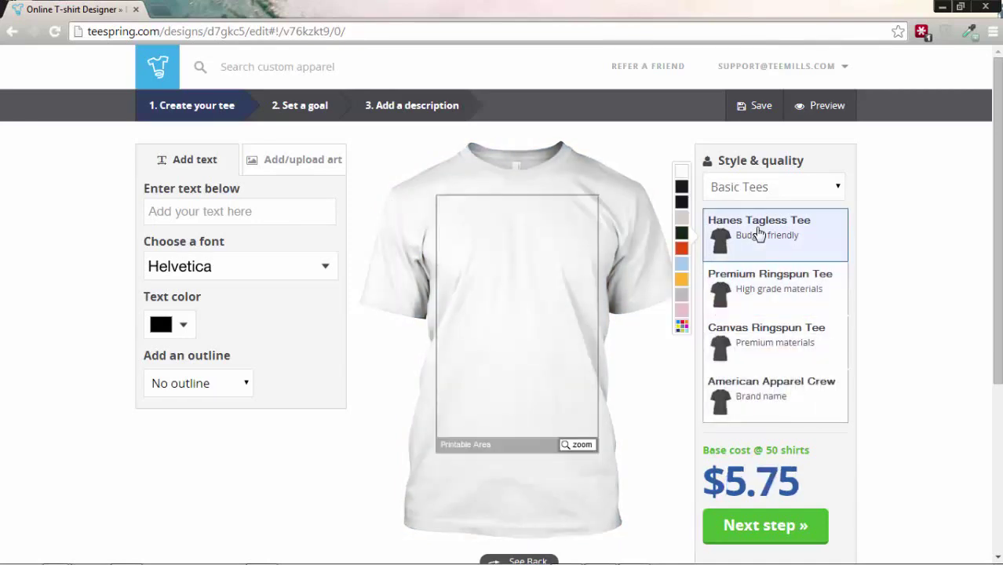
pyautogui.click(758, 284)
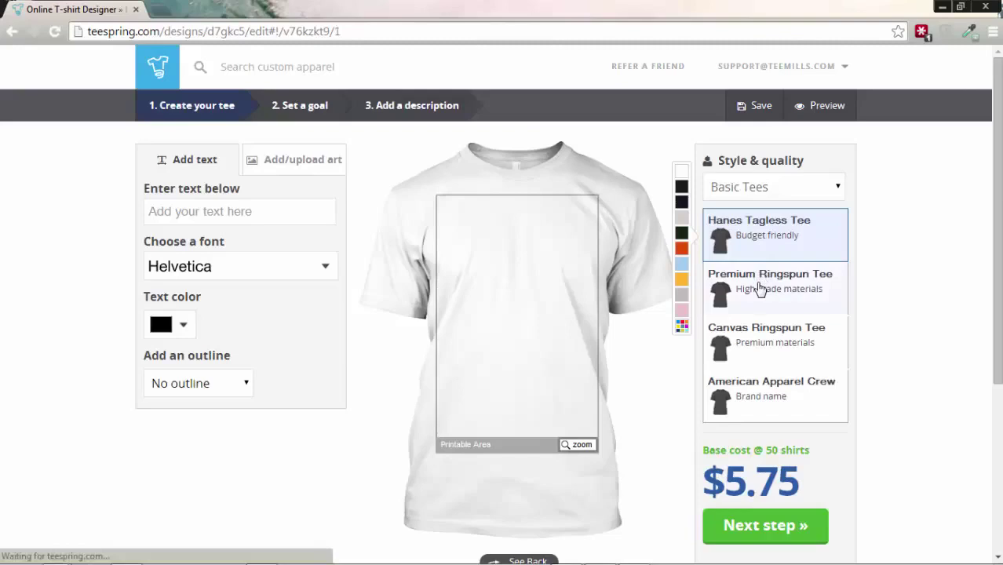
pyautogui.click(752, 339)
pyautogui.click(755, 396)
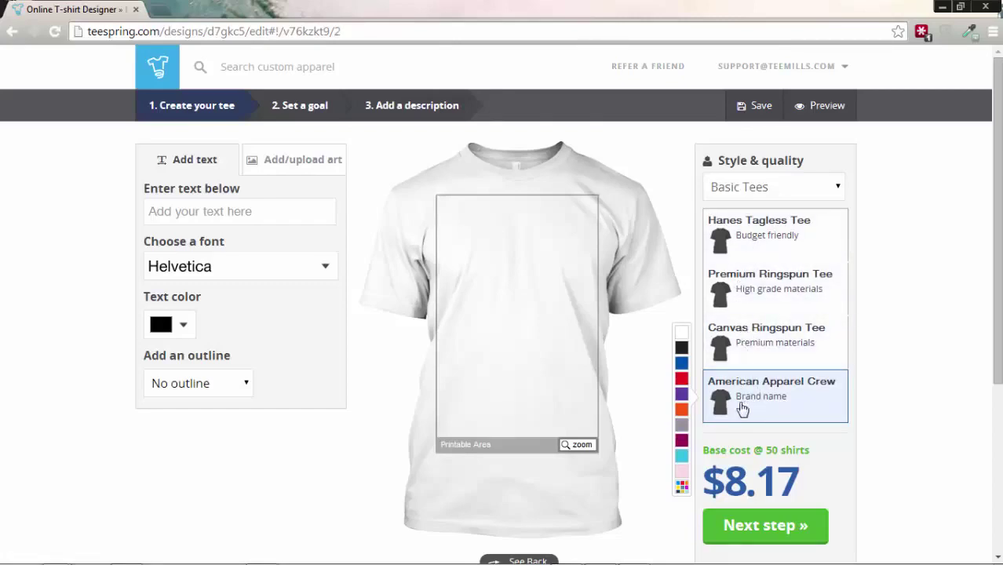
pyautogui.click(681, 410)
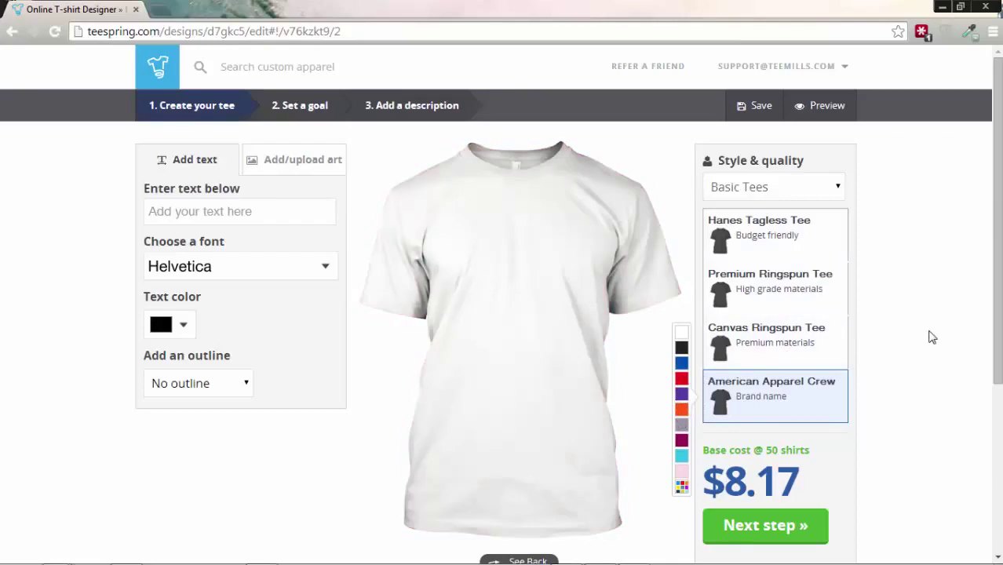
pyautogui.click(784, 233)
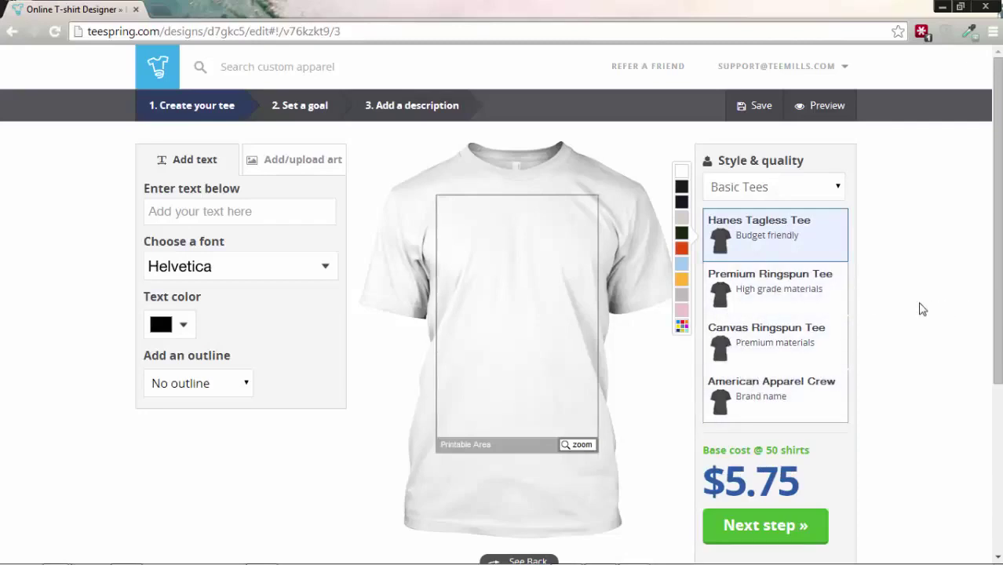
# Step: View the Specialty shirts, comparing the Code V REALTREE Camo Shirt with the Dyenomite Tie-Dye Tee
pyautogui.click(792, 191)
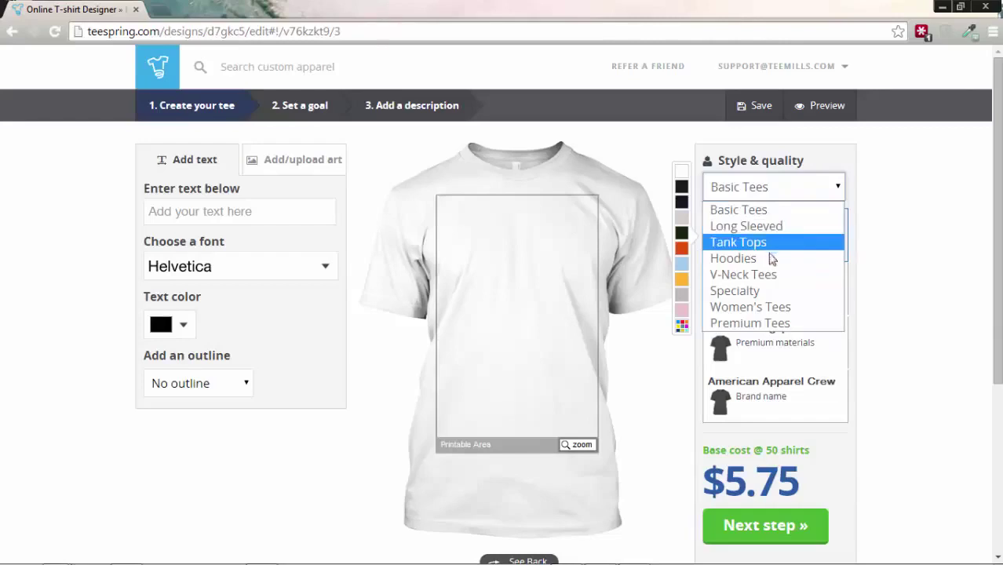
pyautogui.click(770, 291)
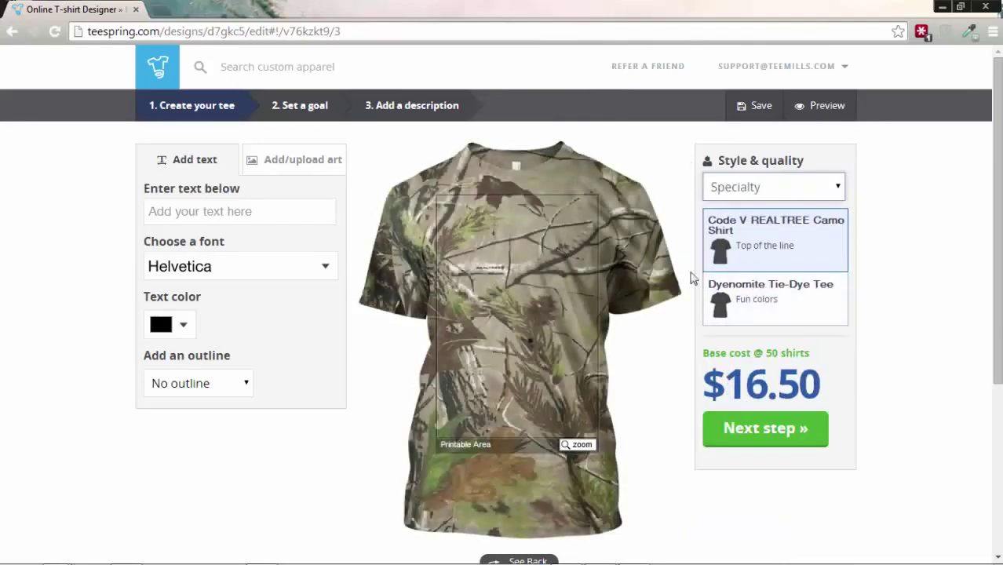
pyautogui.click(772, 307)
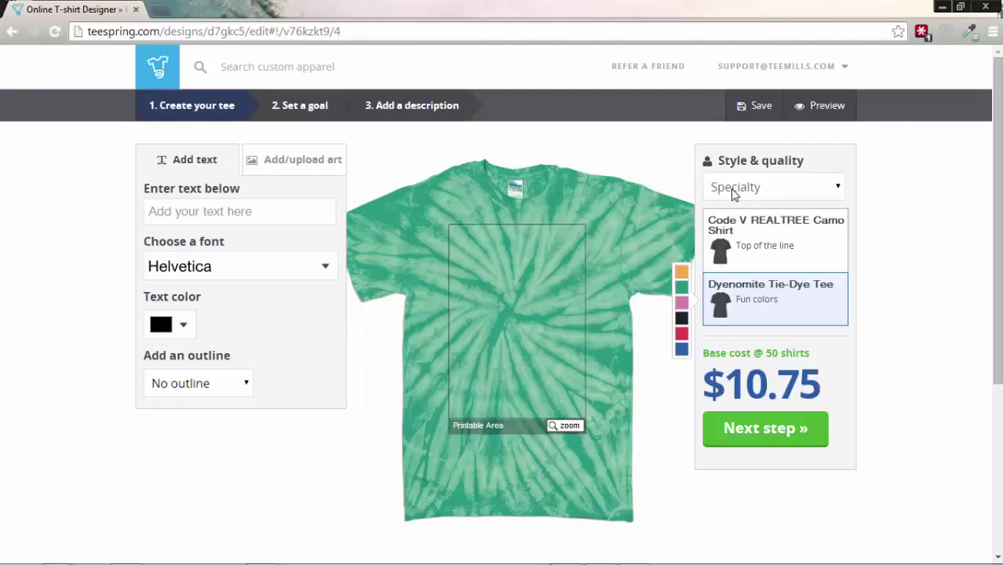
# Step: Compare the Women's Tees: Gildan Womens Relaxed Fit Tee, Women's Fit Tee and Bella Womens Tee
pyautogui.click(734, 194)
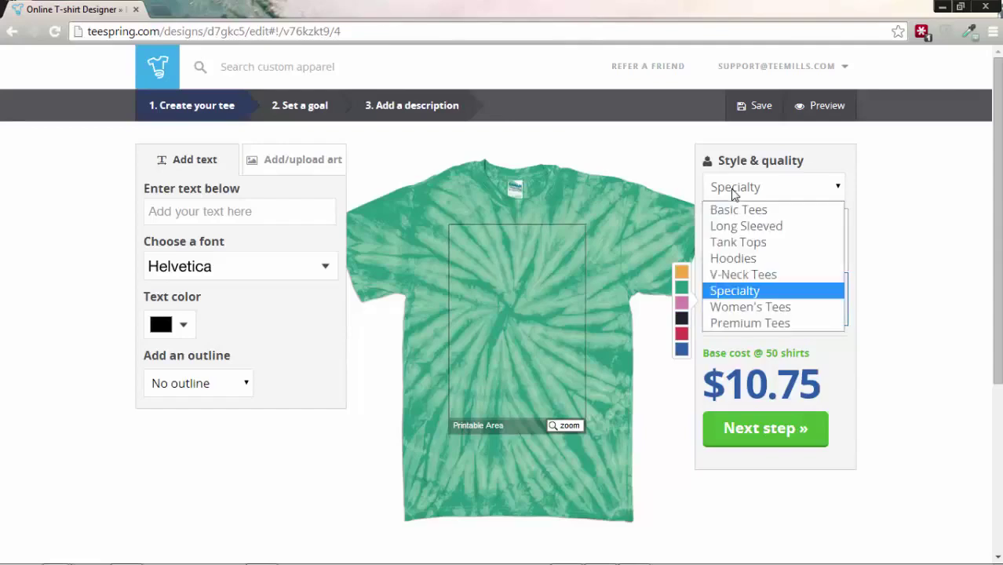
pyautogui.click(766, 314)
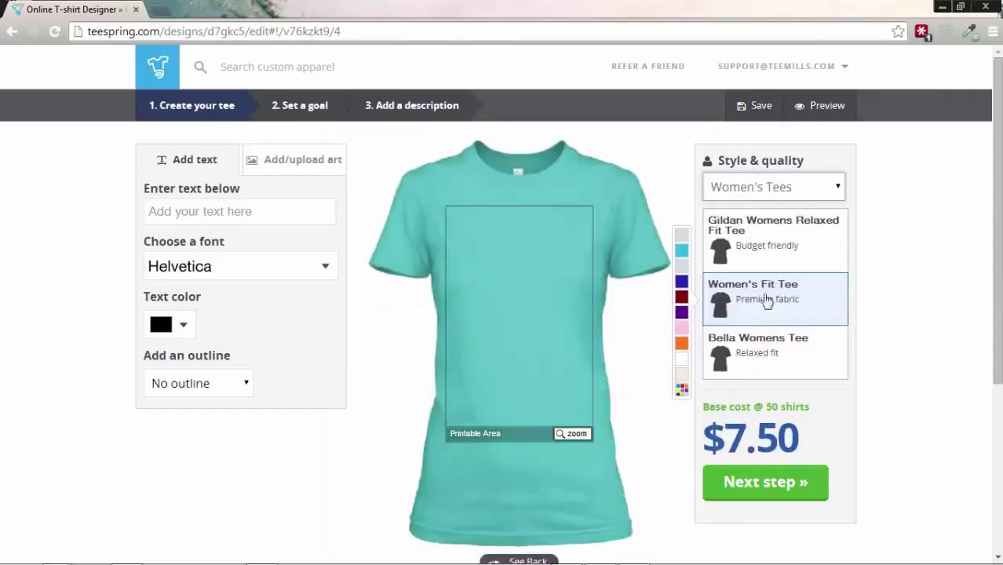
pyautogui.click(758, 241)
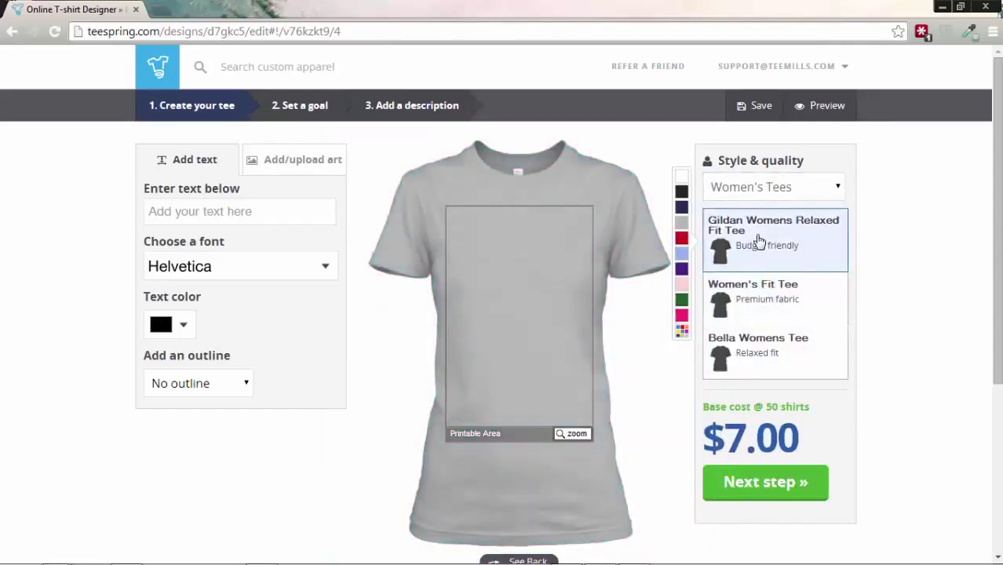
pyautogui.click(758, 294)
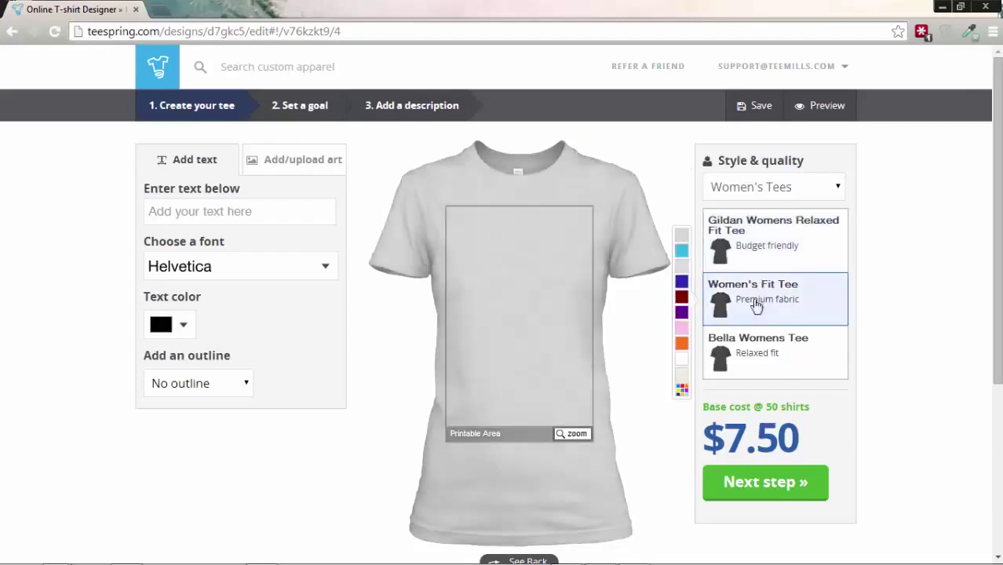
pyautogui.click(755, 352)
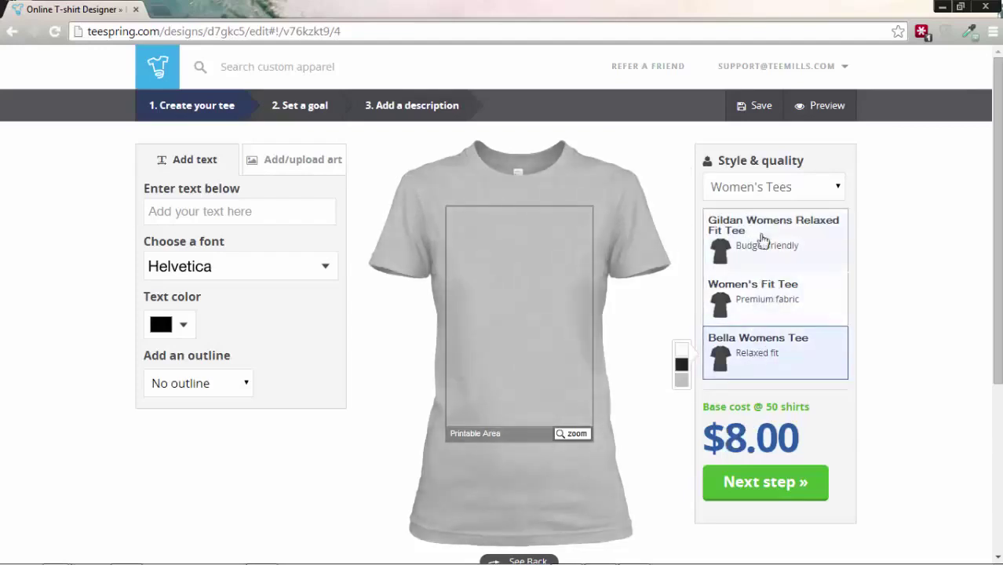
# Step: Compare the Premium Tees: Canvas Triblend Tee and American Apparel Triblend
pyautogui.click(757, 192)
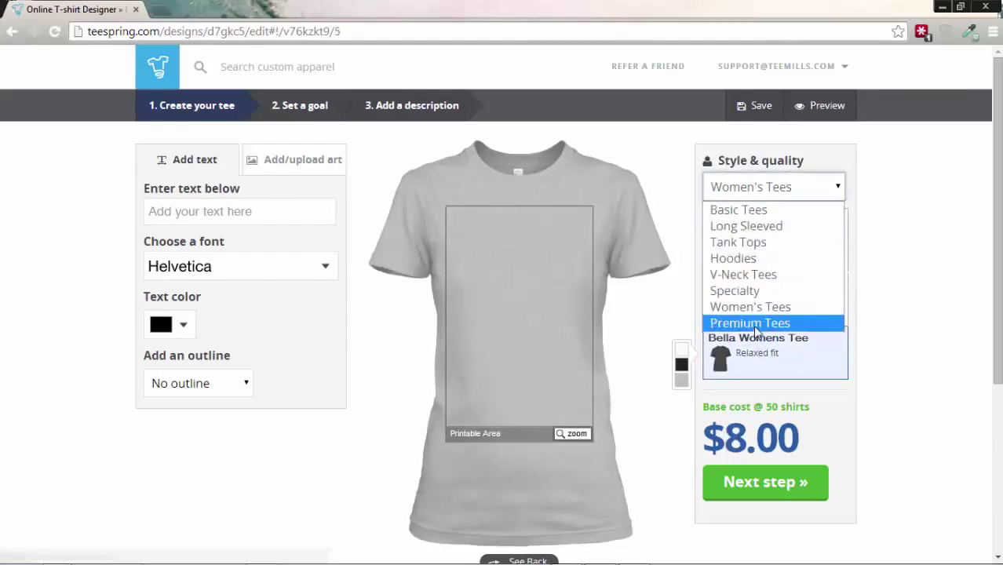
pyautogui.click(752, 323)
pyautogui.click(767, 237)
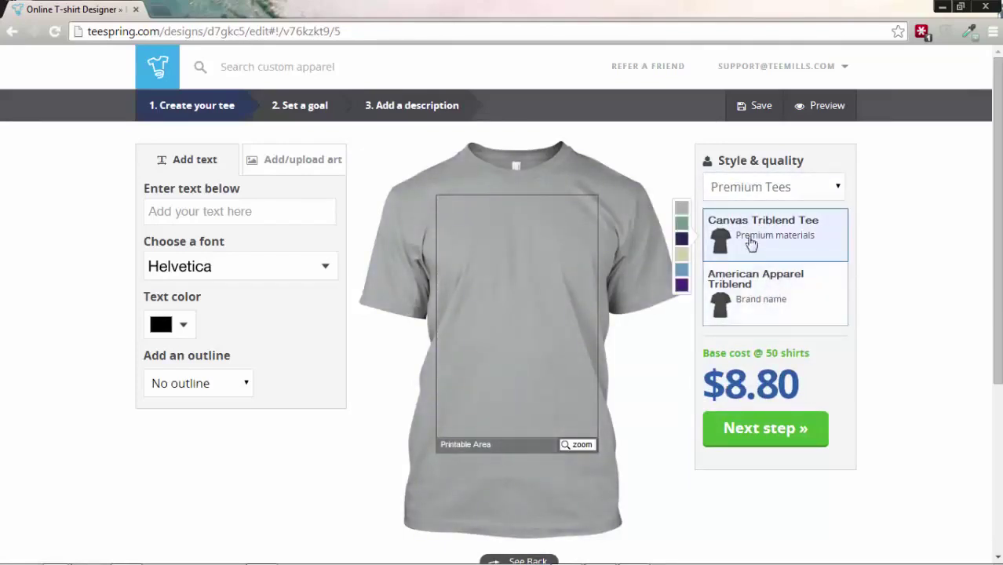
pyautogui.click(764, 308)
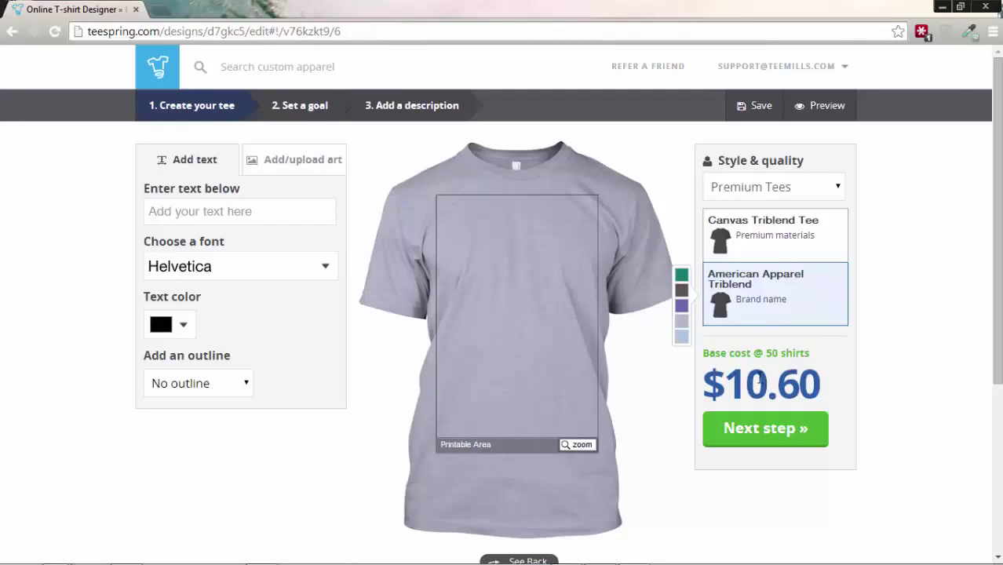
# Step: Switch back to the Basic Tees Hanes Tagless Tee, try it in black and white, and set its color to dark navy
pyautogui.click(753, 188)
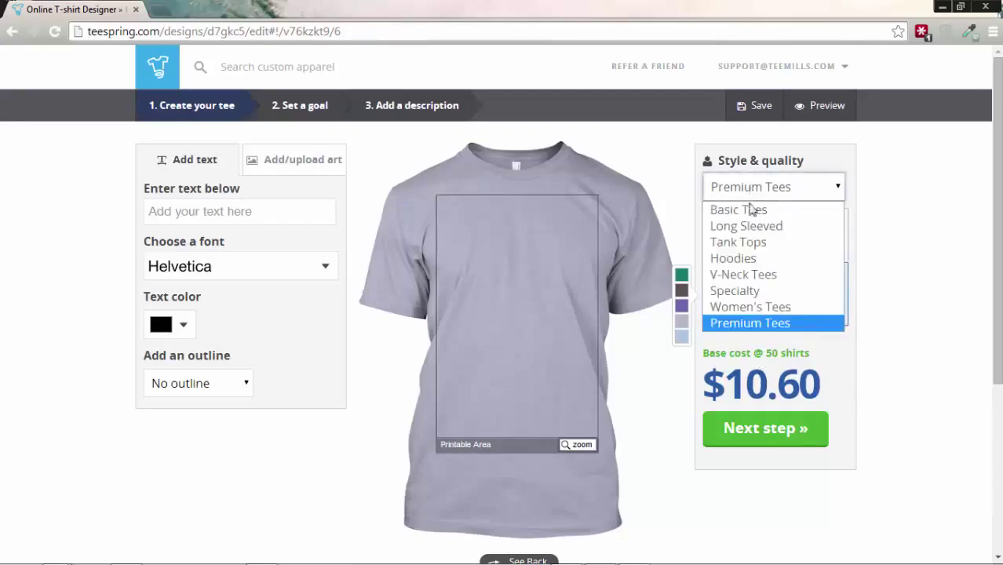
pyautogui.click(751, 206)
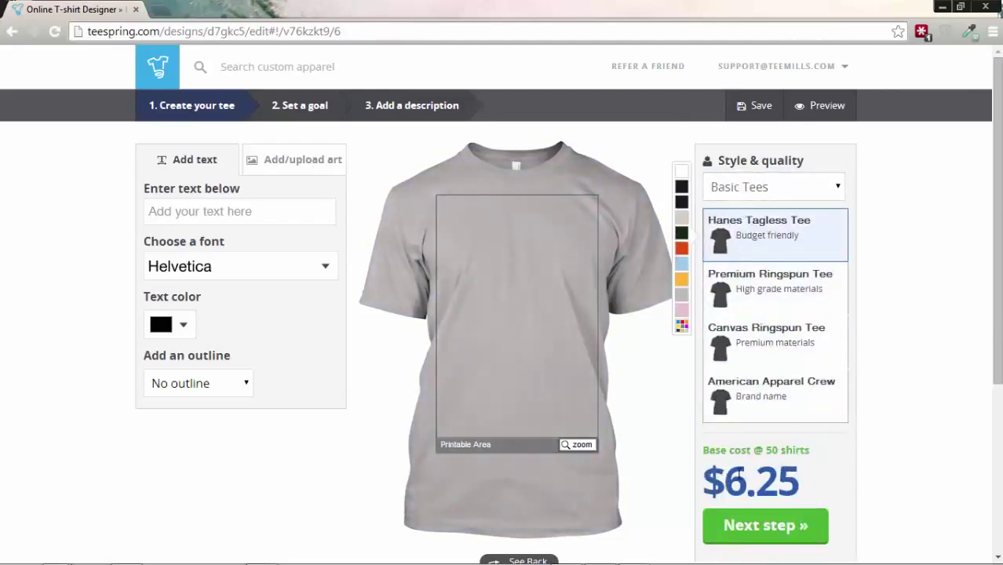
pyautogui.click(681, 187)
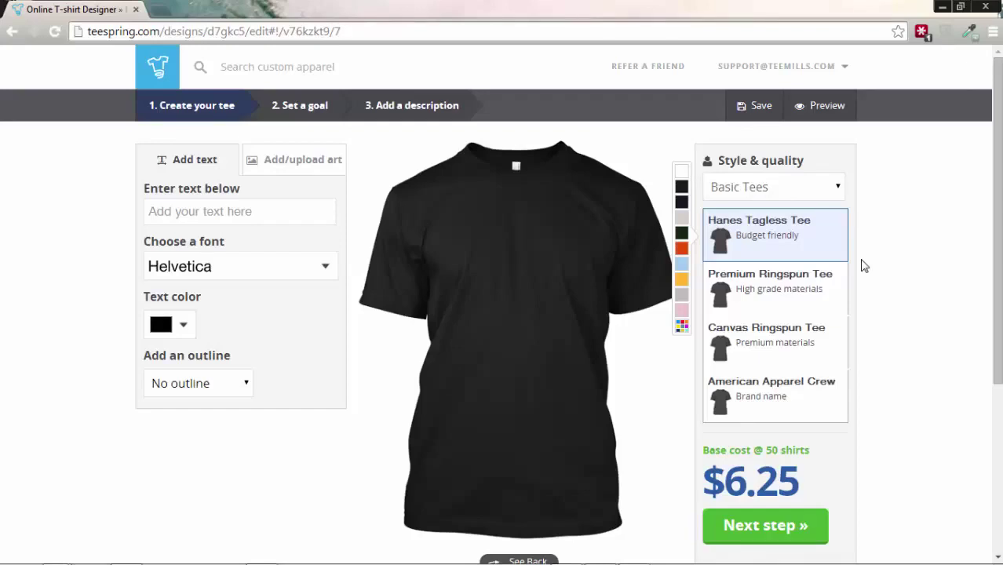
pyautogui.click(681, 171)
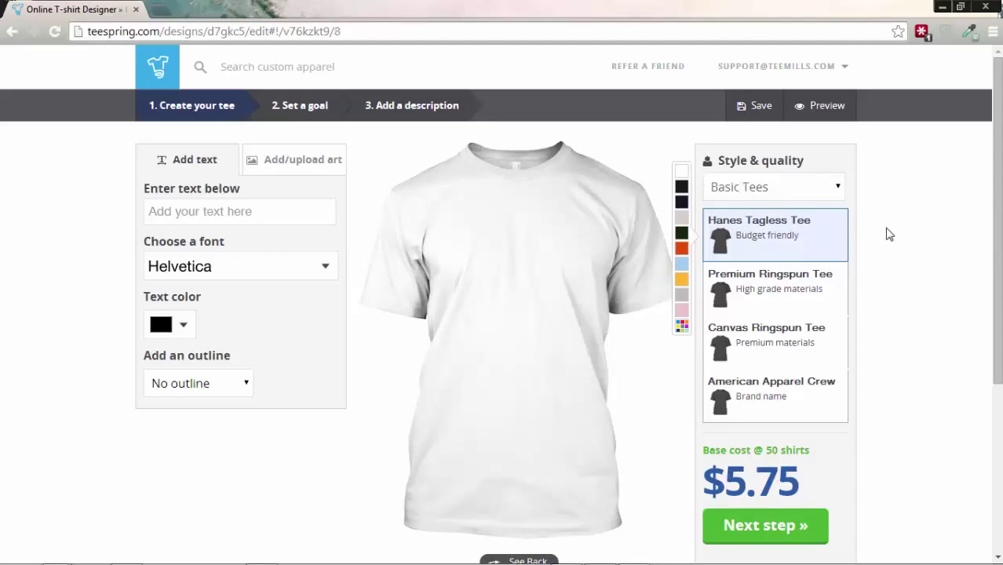
pyautogui.click(682, 202)
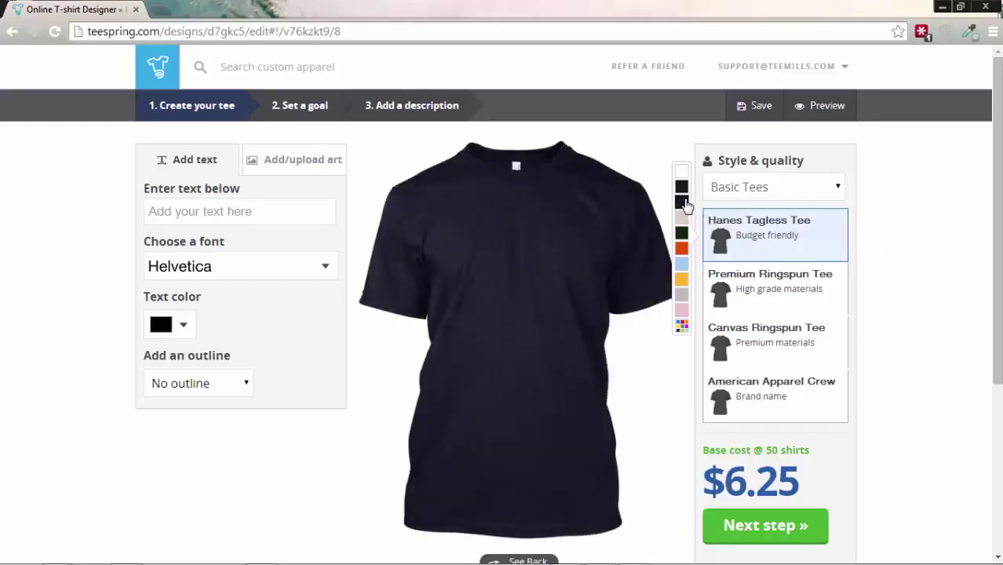
# Step: Preview other shirt colors on the Hanes Tagless Tee and Premium Ringspun Tee, then return to the navy Hanes Tagless Tee
pyautogui.click(682, 234)
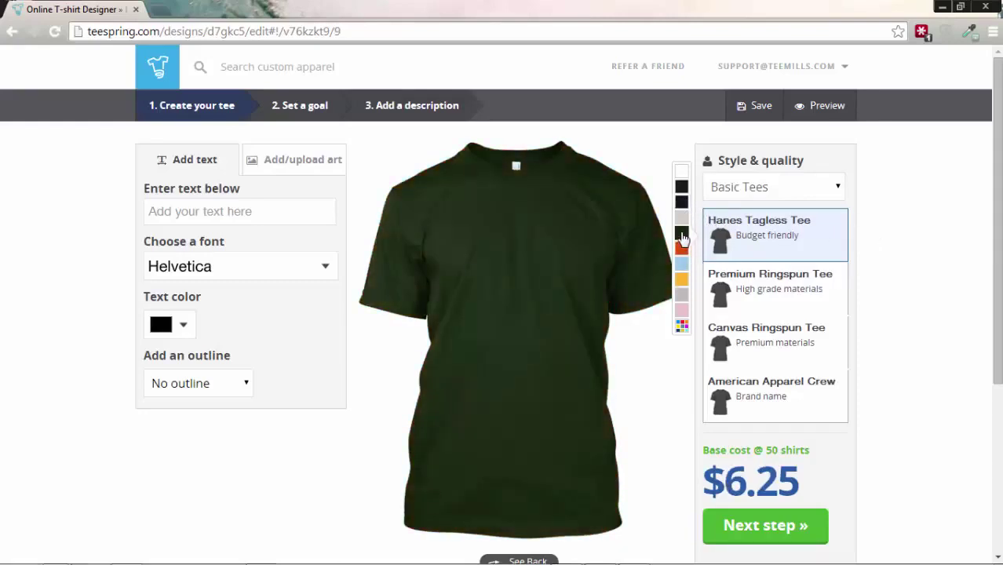
pyautogui.moveTo(682, 326)
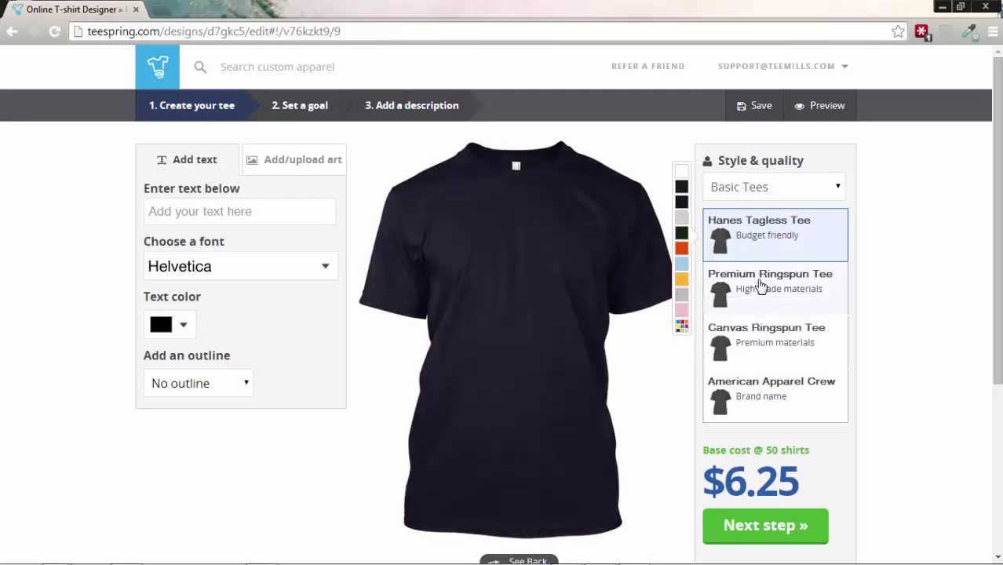
pyautogui.click(759, 285)
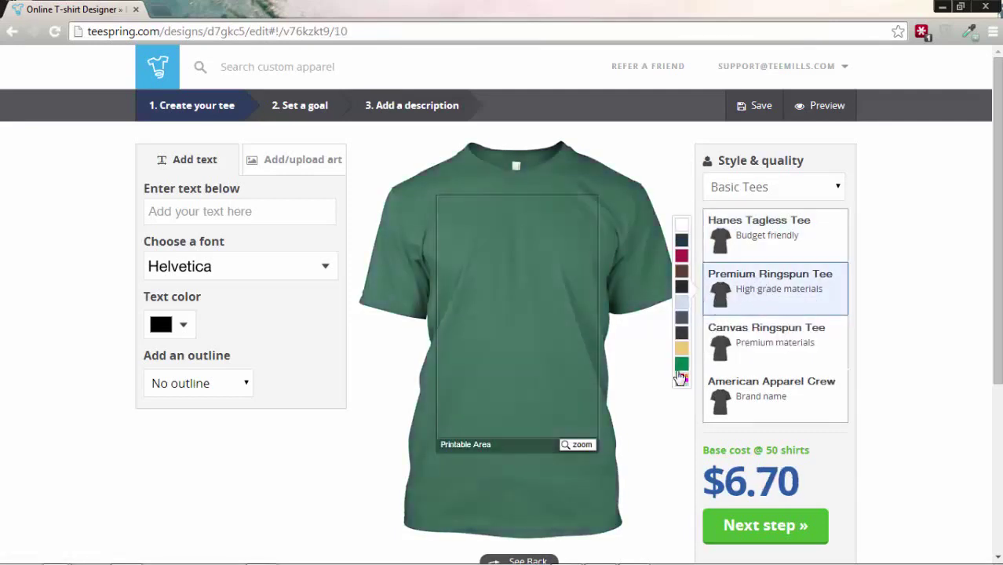
pyautogui.moveTo(681, 380)
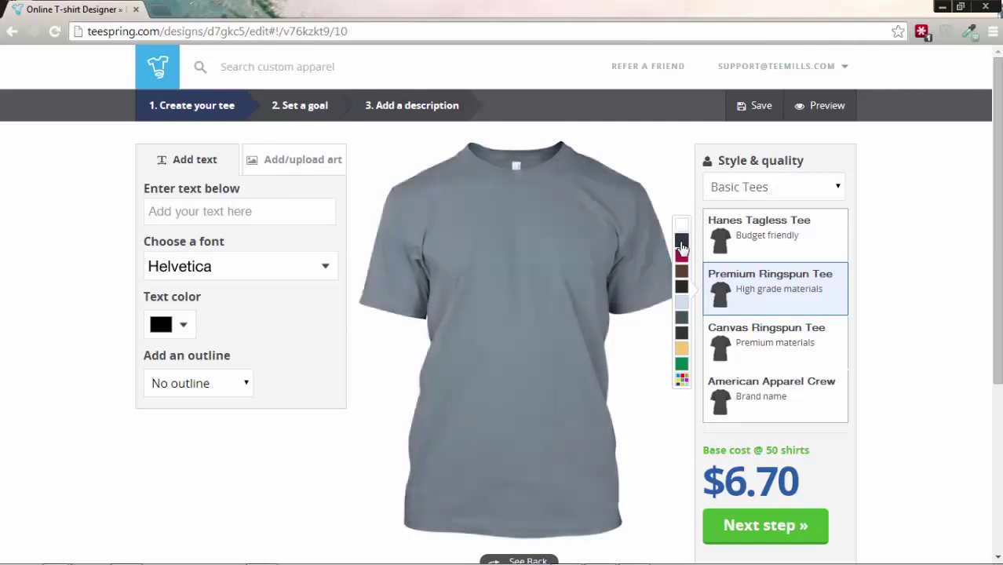
pyautogui.click(747, 240)
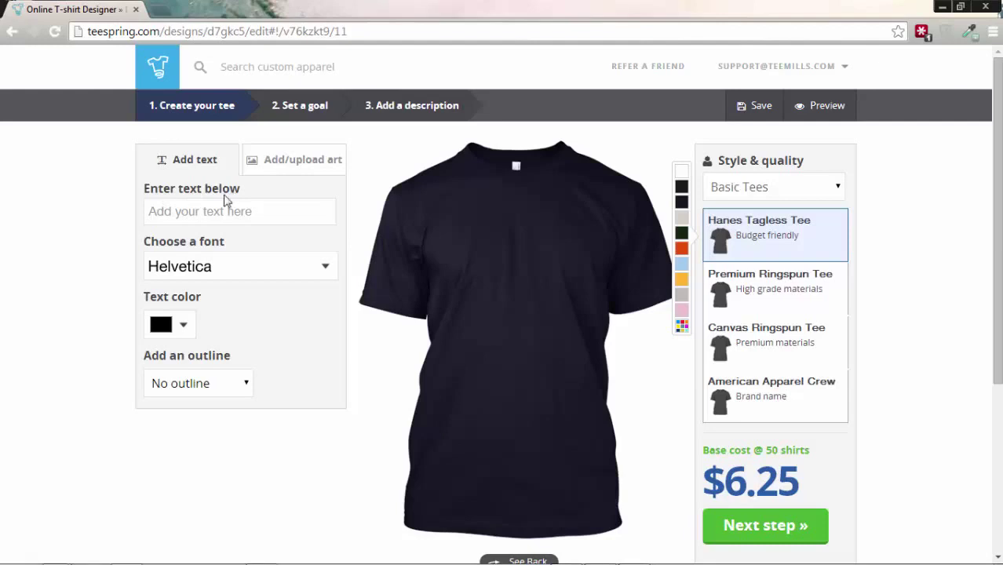
# Step: Add the text "Hello TeeSpring ROCKS" to the front of the shirt
pyautogui.click(197, 212)
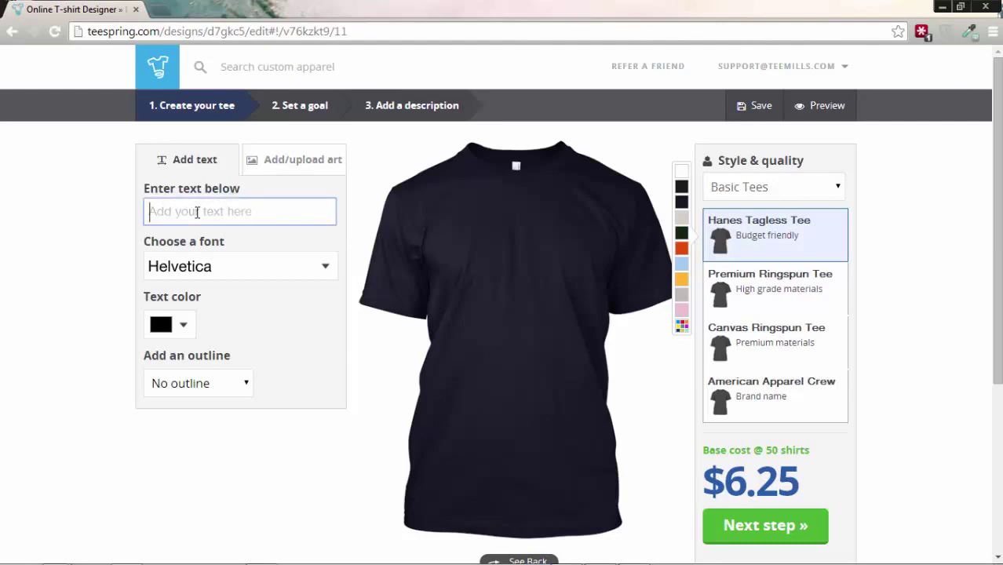
pyautogui.write('Hello')
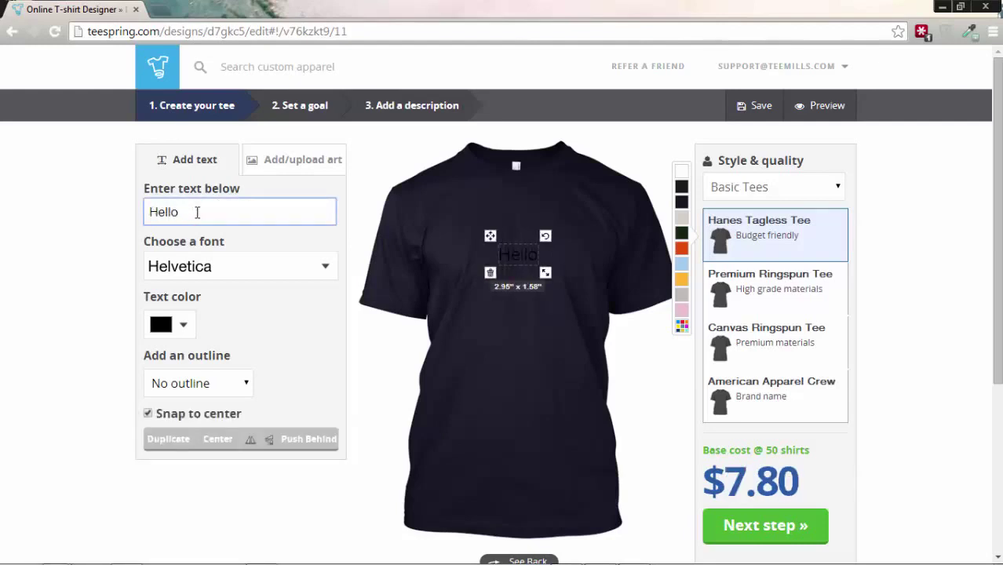
pyautogui.write(' Tee')
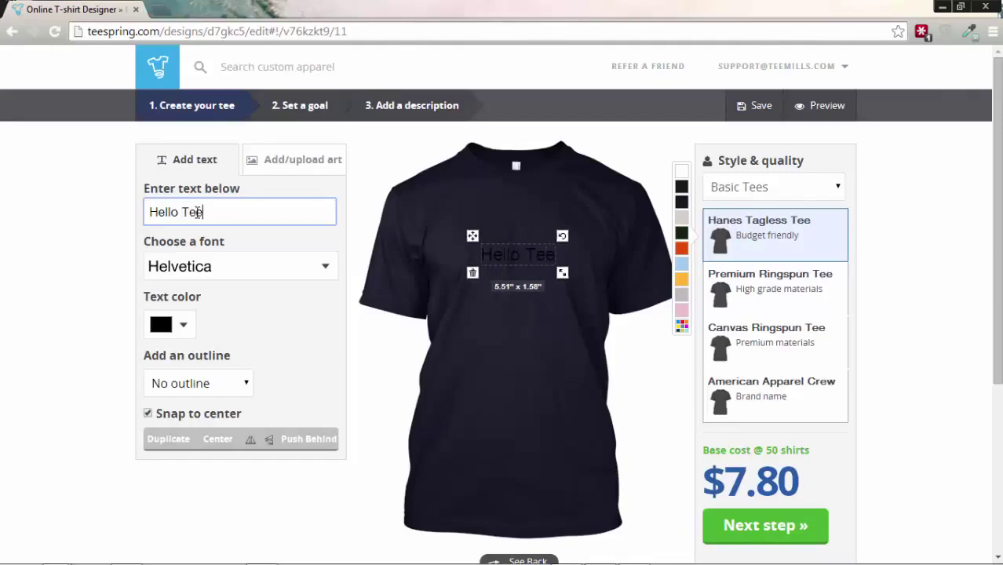
pyautogui.write('Spring ROCKS')
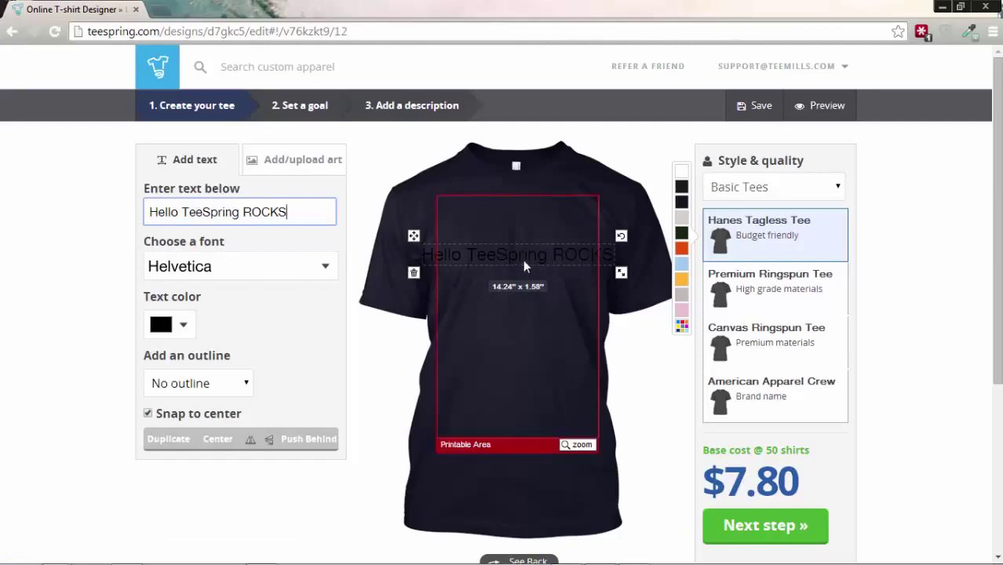
# Step: Make the shirt text white and shrink it to about 11.5" x 1.3" within the printable area
pyautogui.click(183, 327)
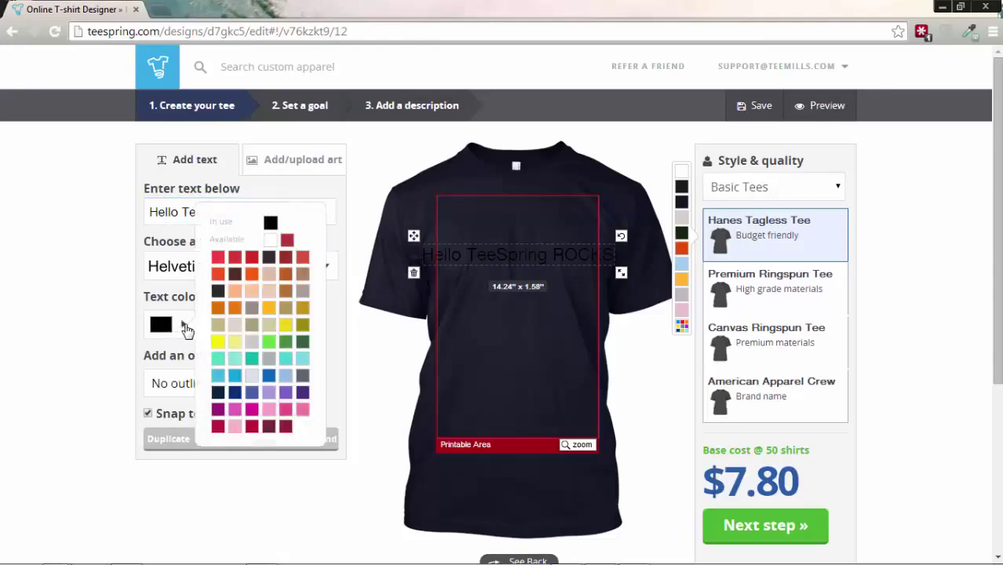
pyautogui.click(269, 241)
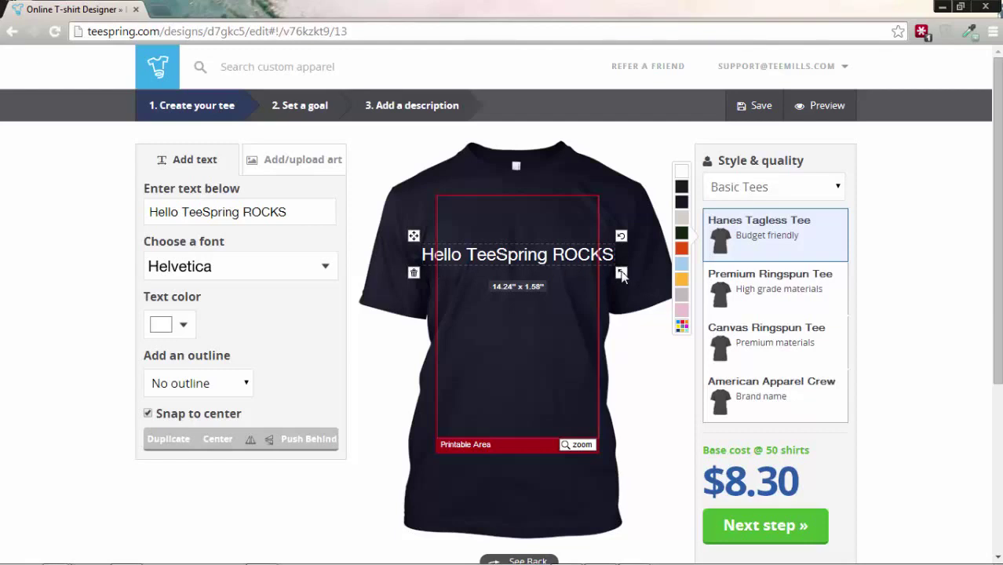
pyautogui.moveTo(621, 274); pyautogui.dragTo(594, 290)
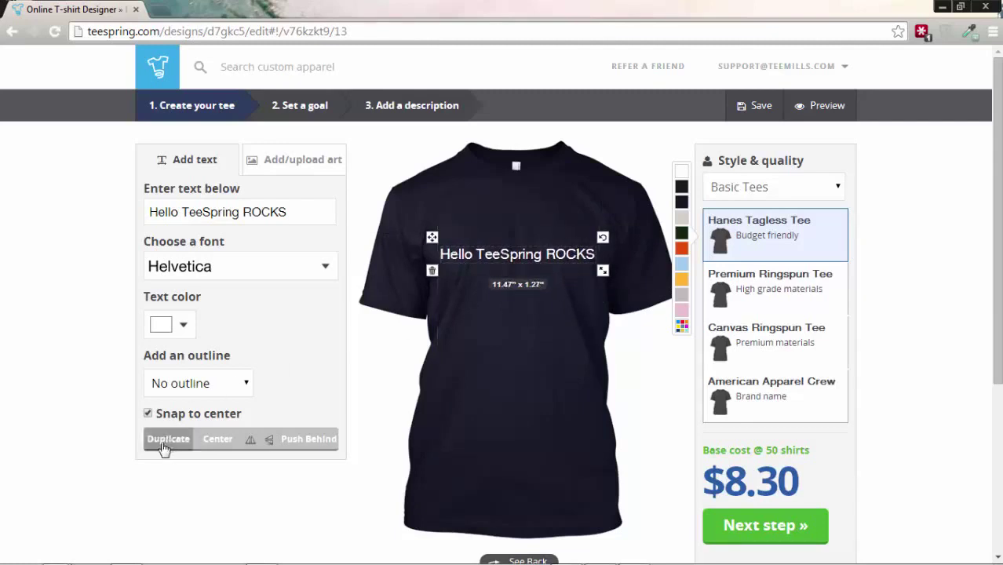
# Step: Center the shirt text, shorten it to "Hello TeeSpring", and move it slightly higher on the chest
pyautogui.click(210, 439)
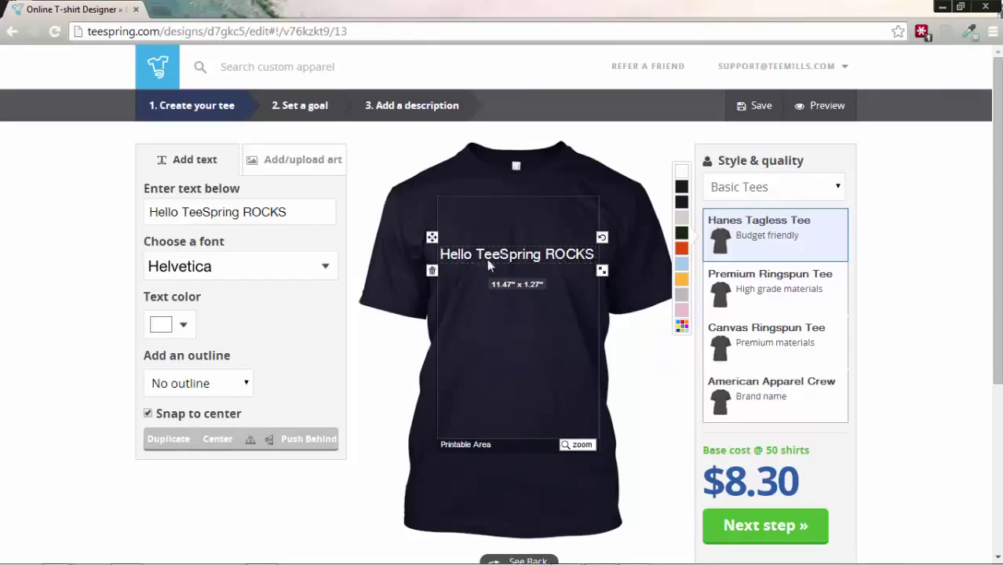
pyautogui.click(248, 213)
pyautogui.press('Return')
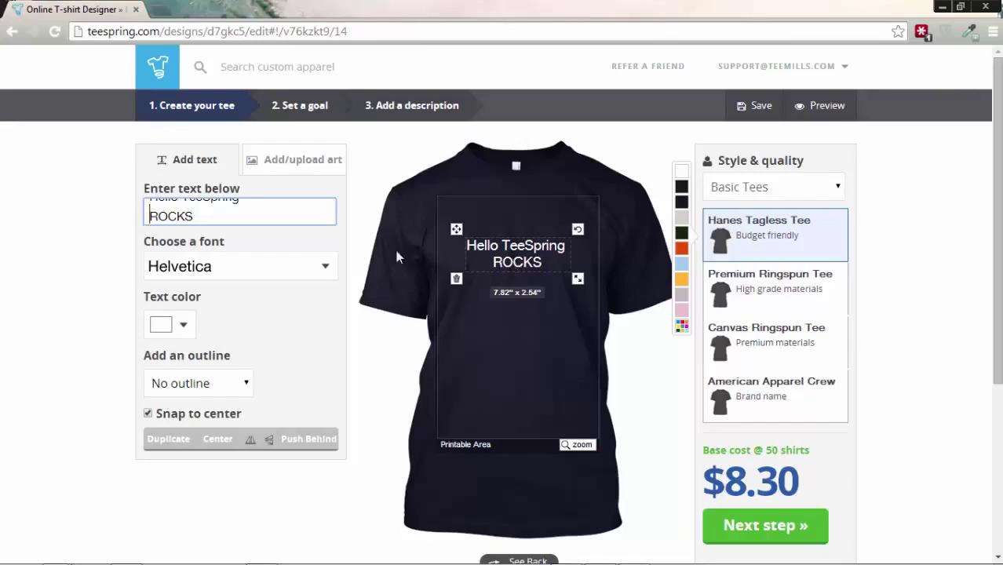
pyautogui.moveTo(209, 216); pyautogui.dragTo(106, 220)
pyautogui.press('BackSpace')
pyautogui.press('BackSpace')
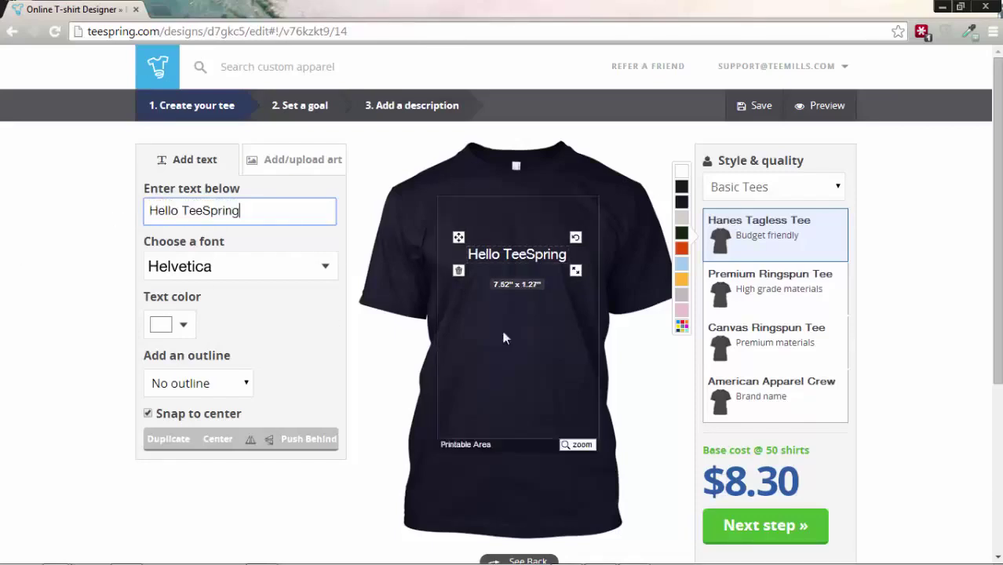
pyautogui.moveTo(542, 259); pyautogui.dragTo(540, 250)
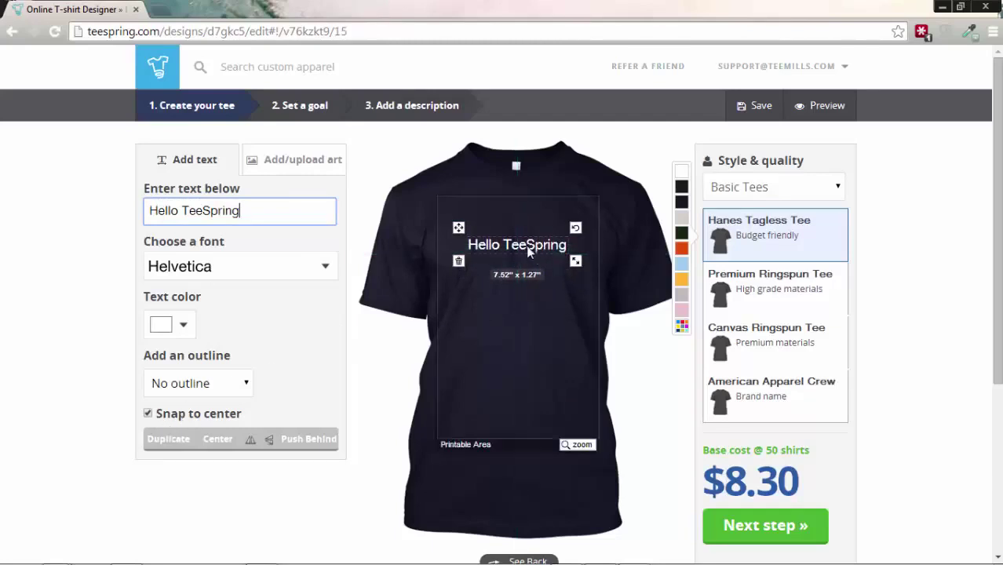
# Step: Duplicate the "Hello TeeSpring" text, place the copy directly beneath it, and change the copy to "ROCKS"
pyautogui.click(157, 440)
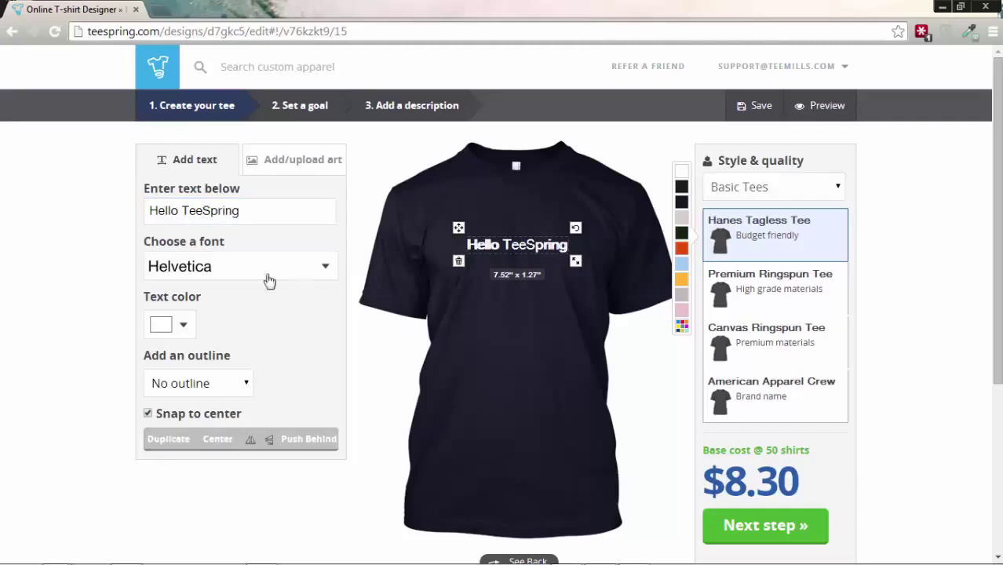
pyautogui.moveTo(527, 246); pyautogui.dragTo(526, 260)
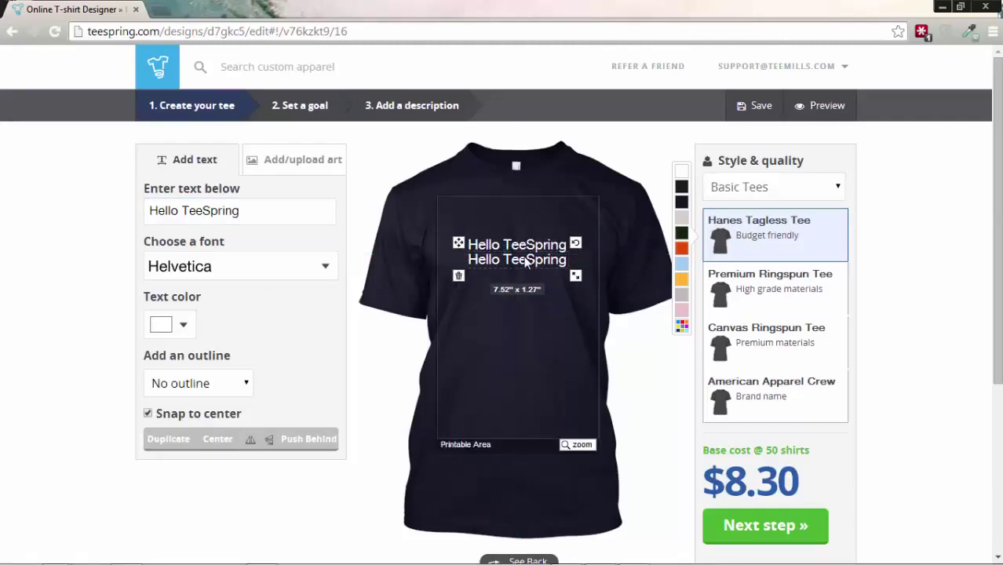
pyautogui.moveTo(256, 212); pyautogui.dragTo(118, 220)
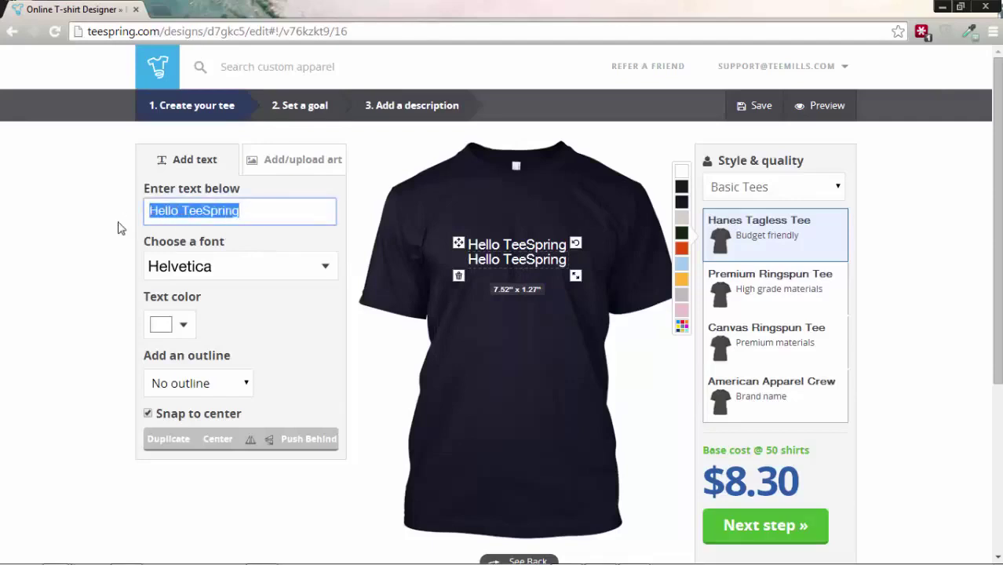
pyautogui.write('ROCKS')
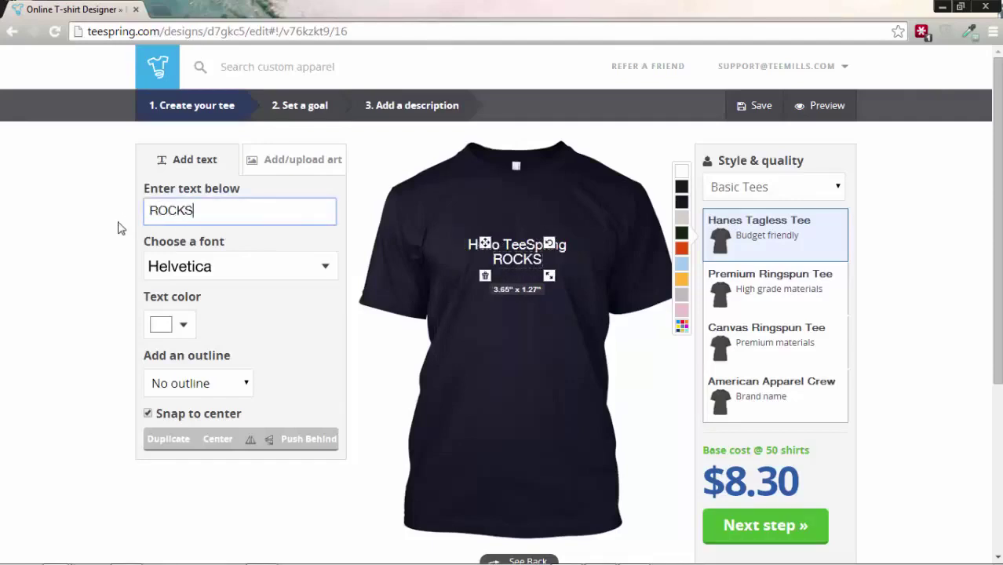
pyautogui.click(612, 329)
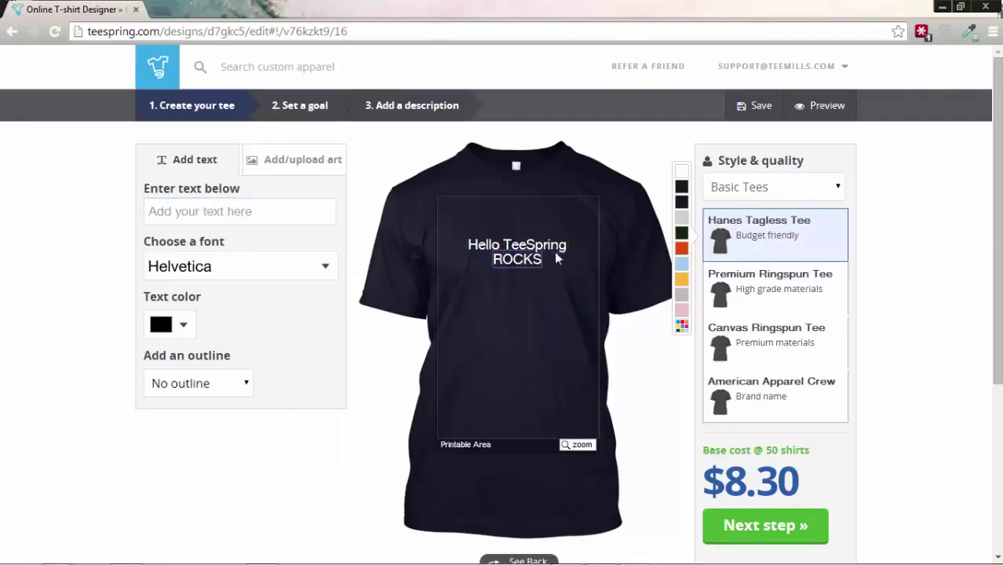
pyautogui.click(510, 259)
pyautogui.click(598, 324)
# Step: Search the artwork library for "heart"
pyautogui.click(295, 166)
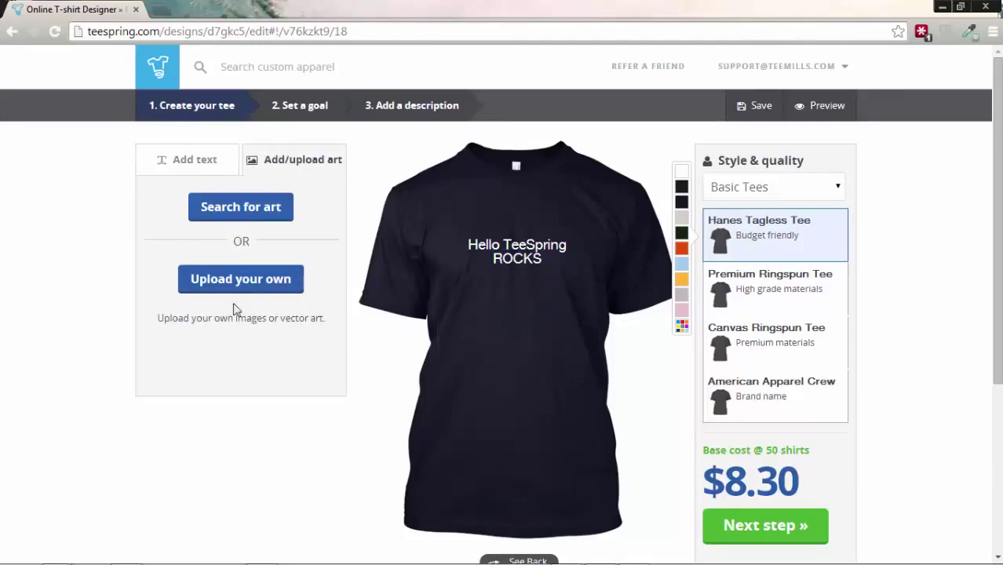
pyautogui.click(233, 210)
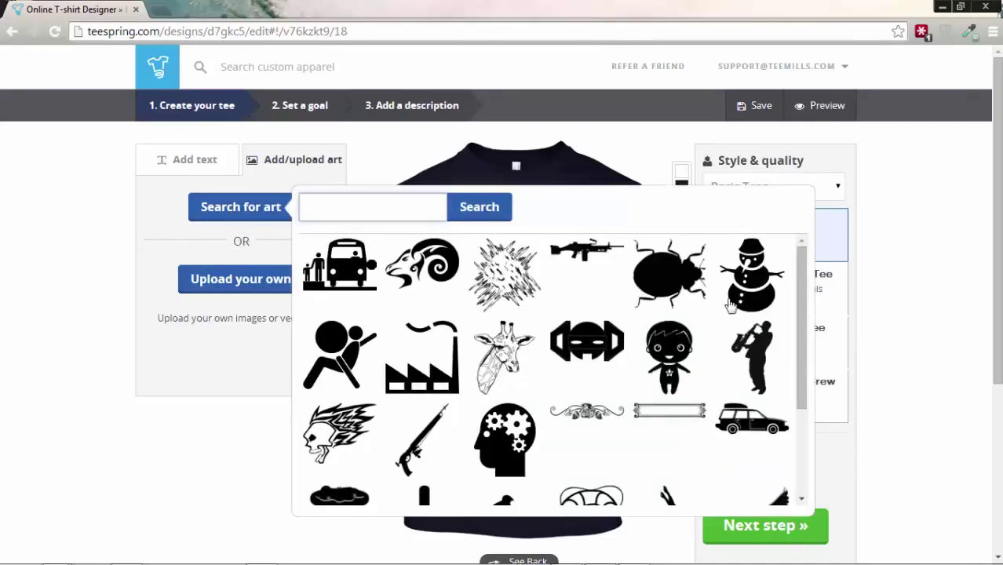
pyautogui.click(382, 282)
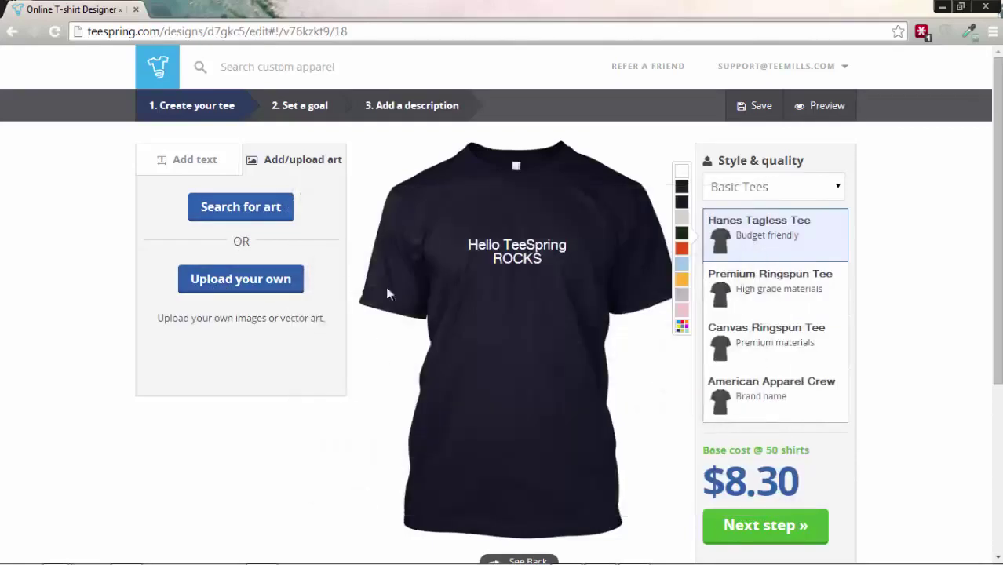
pyautogui.click(247, 211)
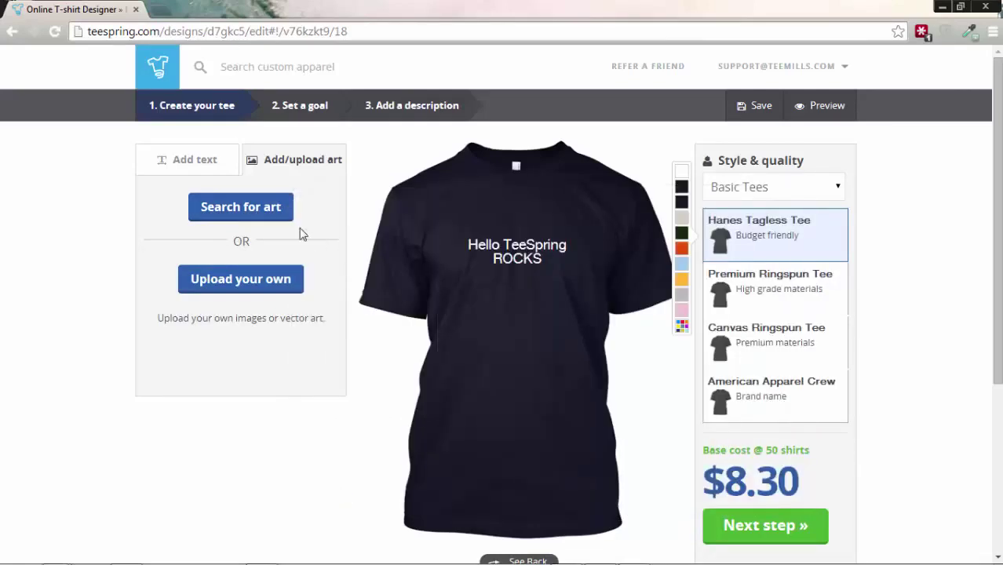
pyautogui.click(265, 216)
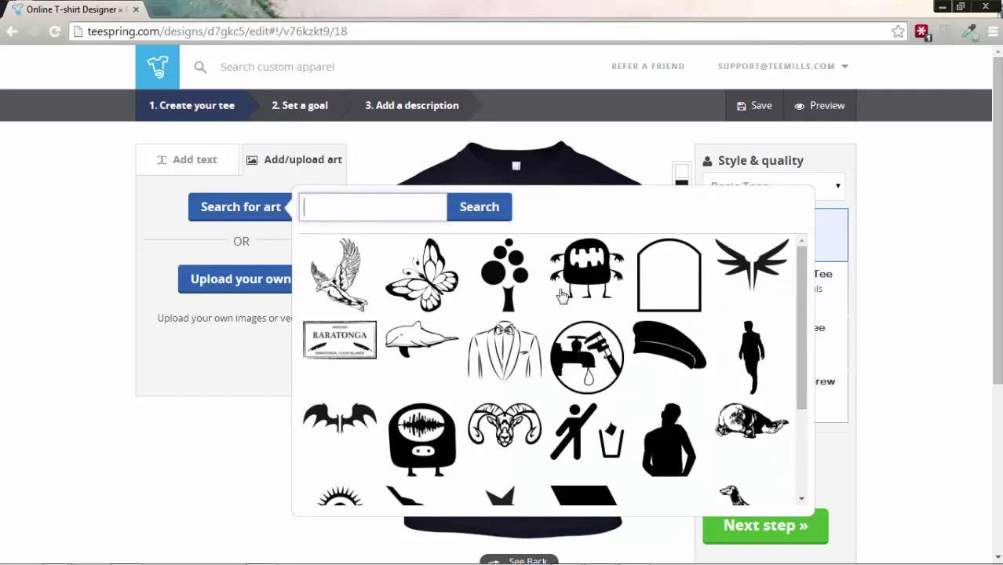
pyautogui.moveTo(799, 290)
pyautogui.mouseDown()
pyautogui.moveTo(792, 418)
pyautogui.moveTo(797, 271)
pyautogui.mouseUp()
pyautogui.write('heart')
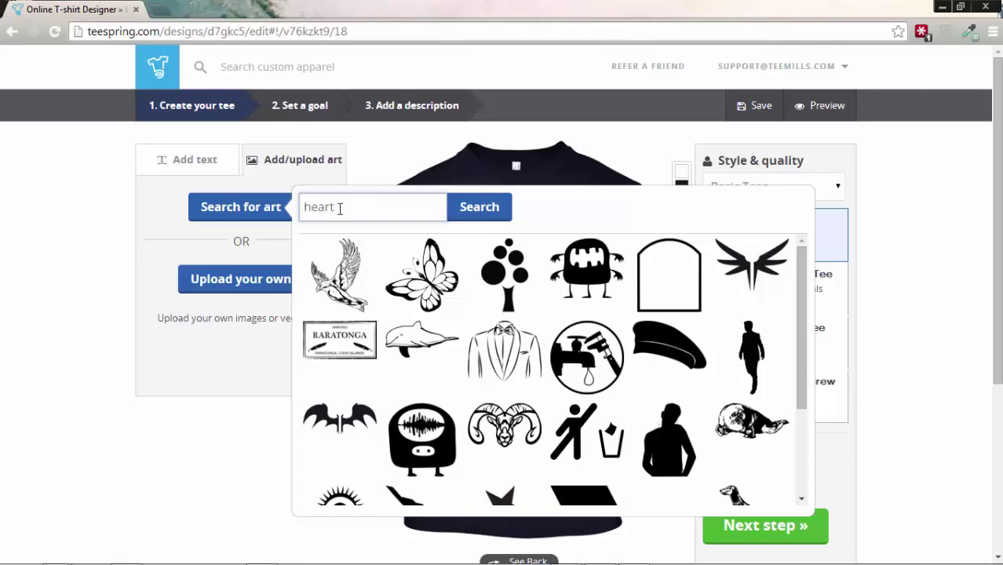
pyautogui.click(477, 210)
# Step: Browse the heart artwork, add a plain solid heart to the shirt, and place it centered below the ROCKS text
pyautogui.scroll(-5, 549, 283)
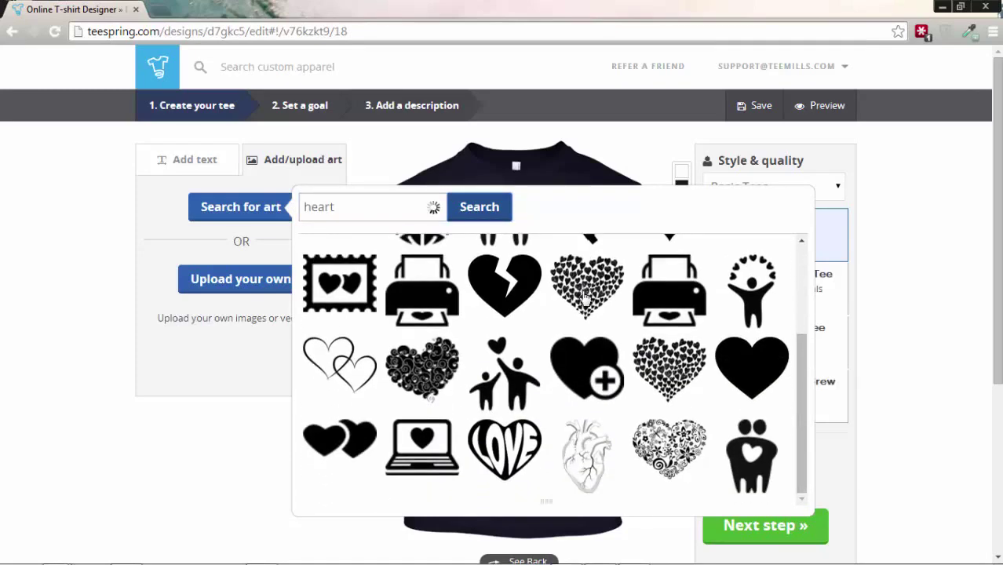
pyautogui.scroll(5, 585, 301)
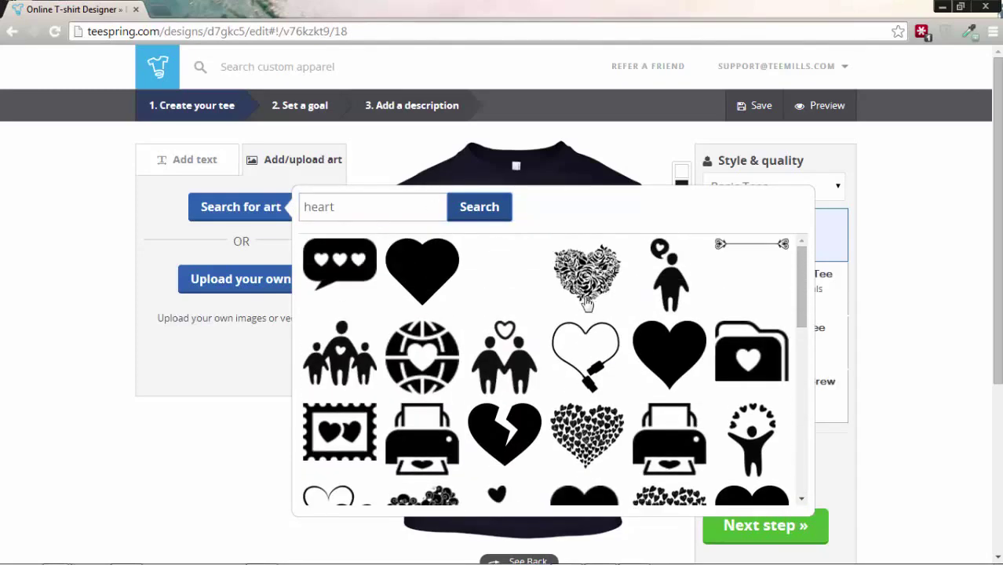
pyautogui.scroll(-5, 587, 303)
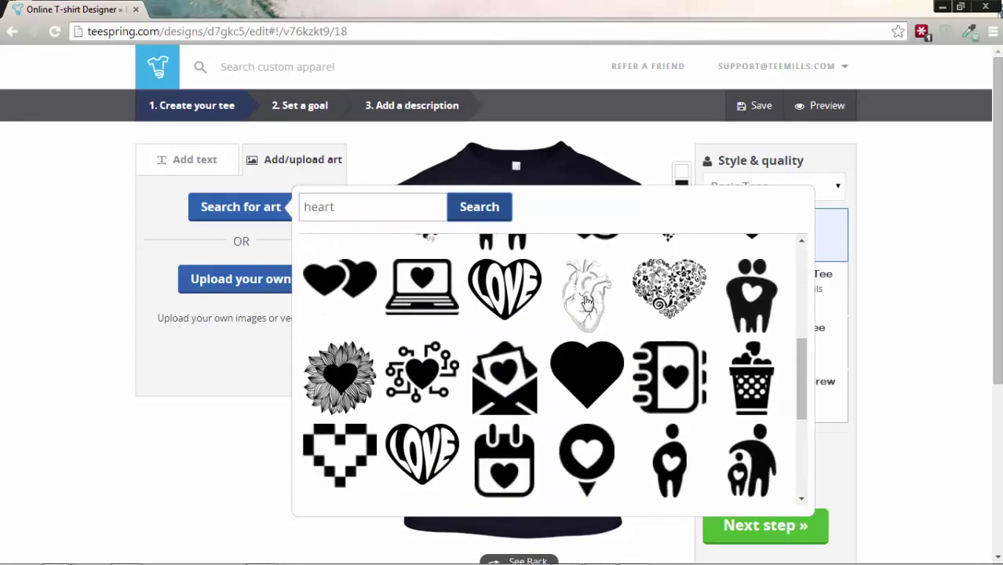
pyautogui.scroll(-3, 586, 304)
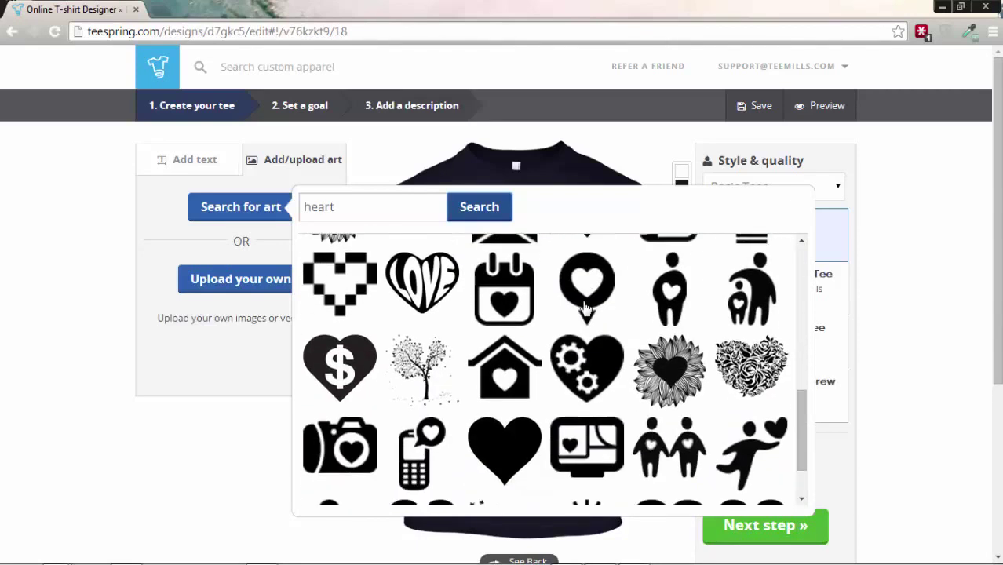
pyautogui.scroll(-3, 586, 308)
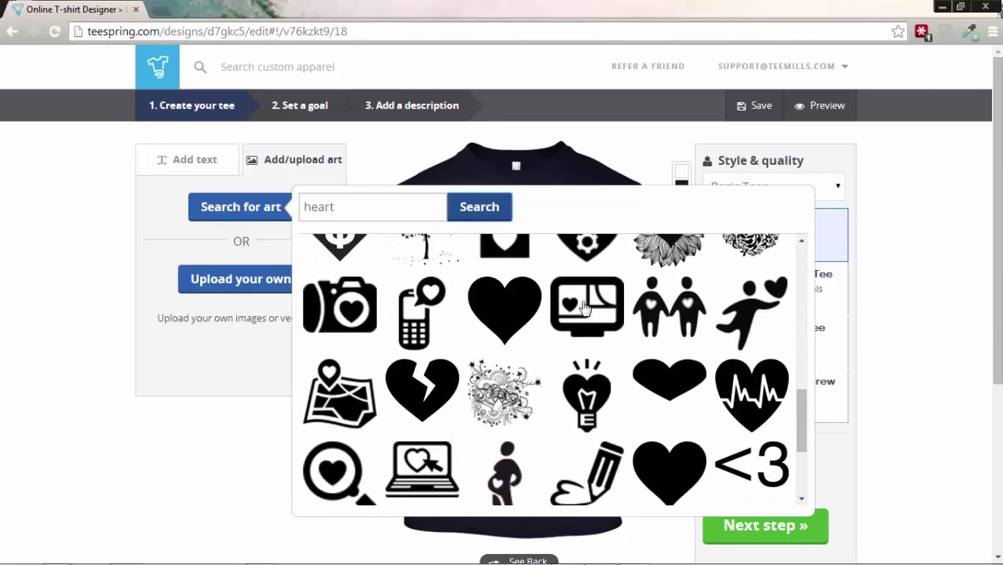
pyautogui.scroll(3, 587, 310)
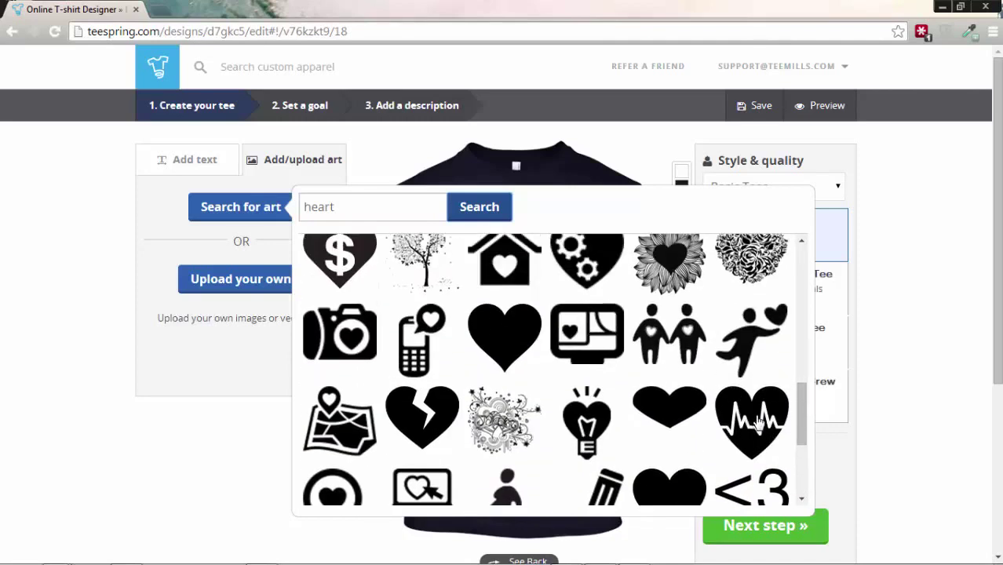
pyautogui.scroll(-1, 744, 418)
pyautogui.scroll(-3, 744, 418)
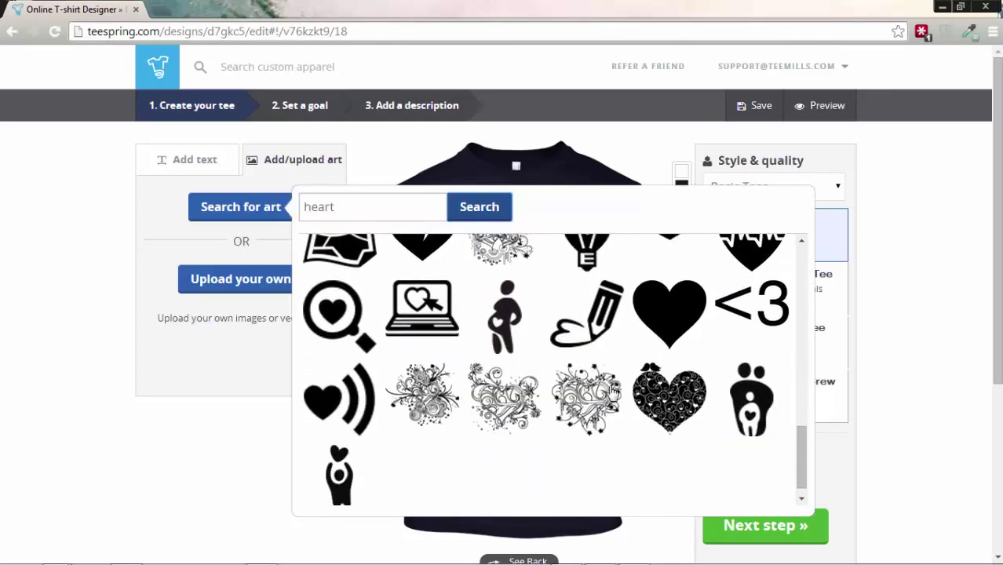
pyautogui.scroll(1, 597, 392)
pyautogui.scroll(3, 598, 391)
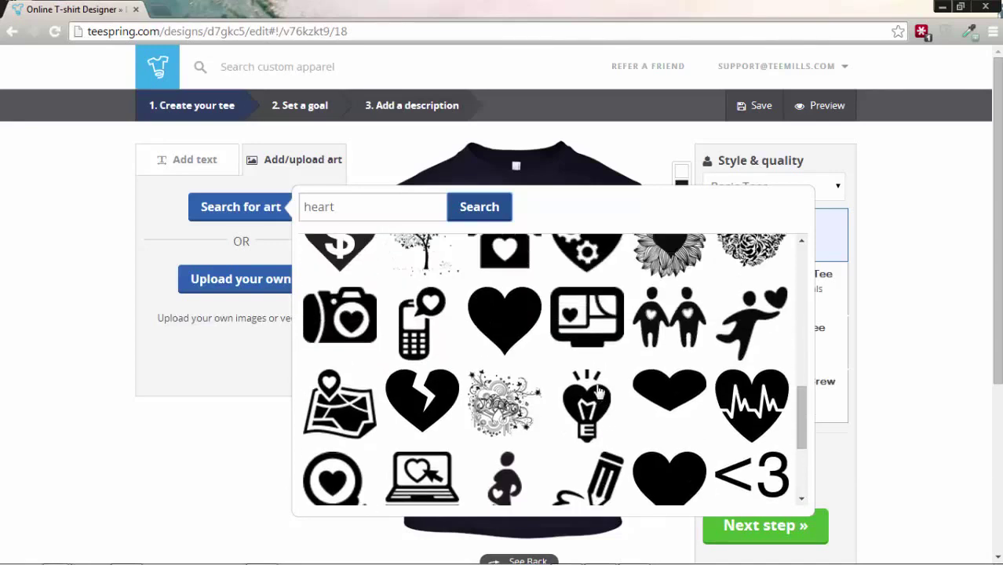
pyautogui.click(497, 443)
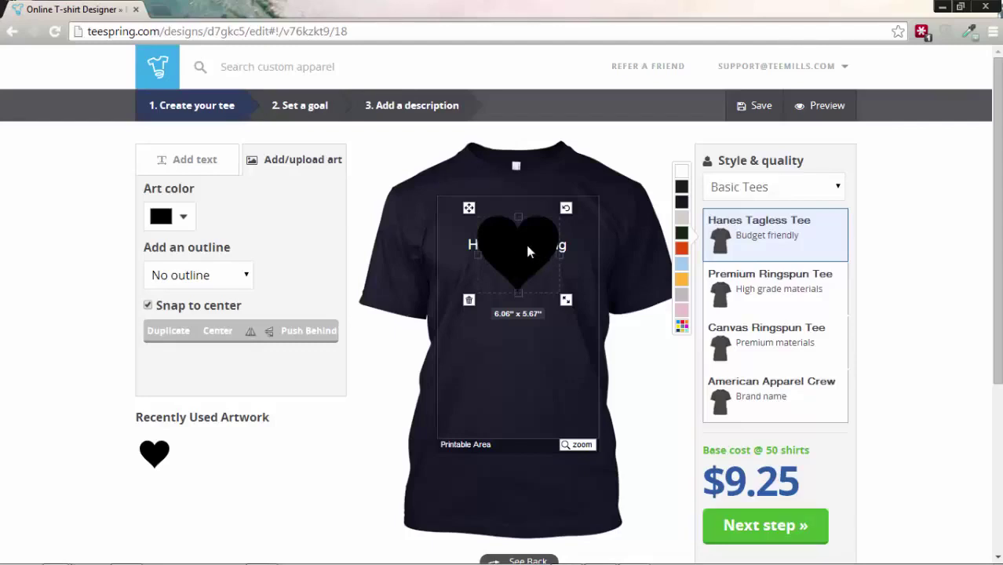
pyautogui.moveTo(513, 247); pyautogui.dragTo(515, 314)
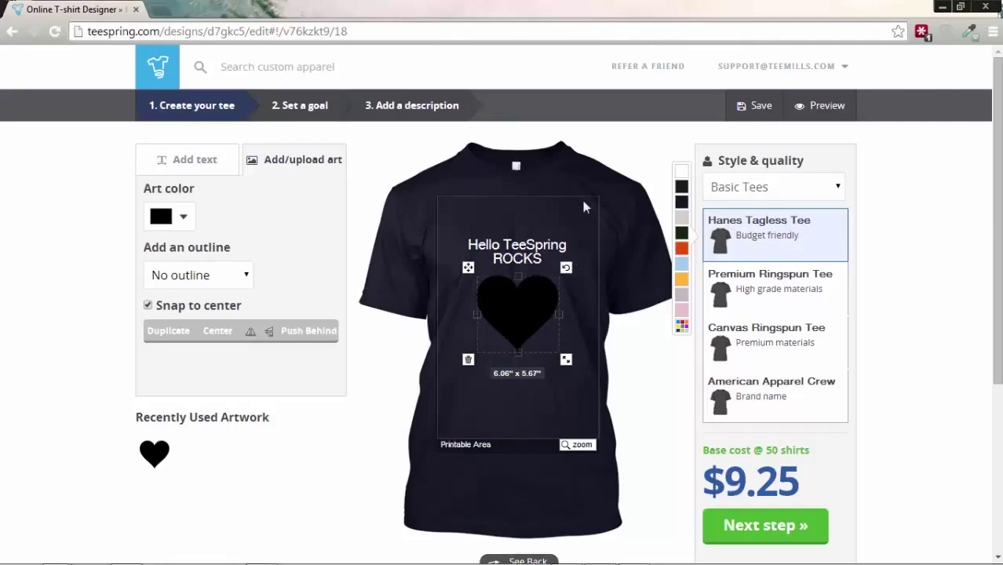
# Step: Change the shirt color to black and recolor the heart artwork white
pyautogui.click(681, 187)
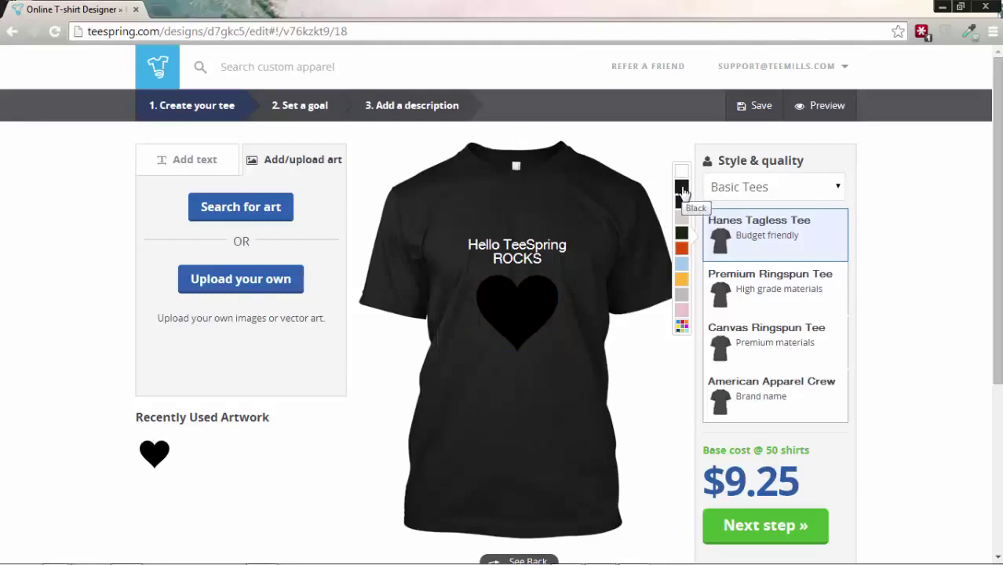
pyautogui.click(508, 313)
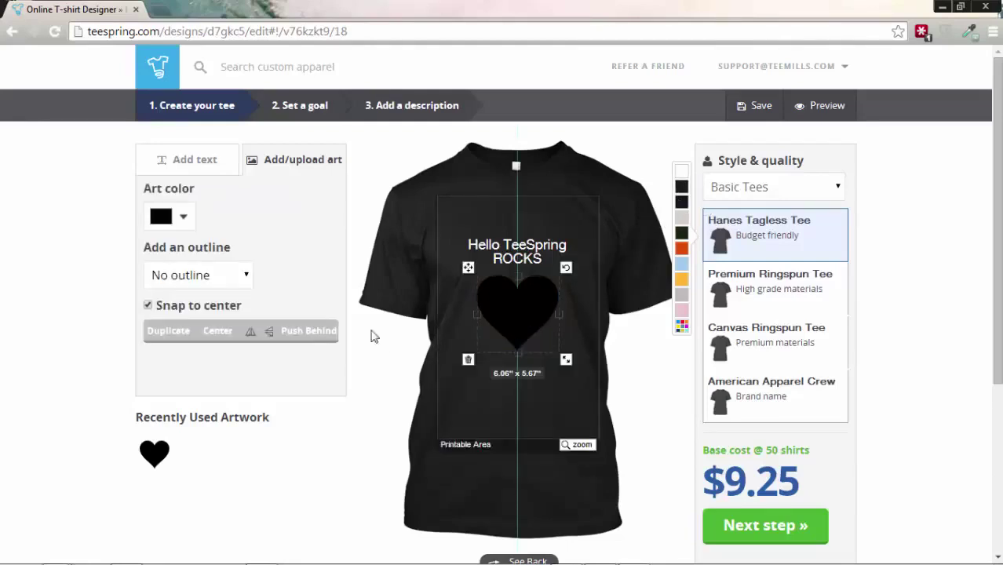
pyautogui.click(184, 217)
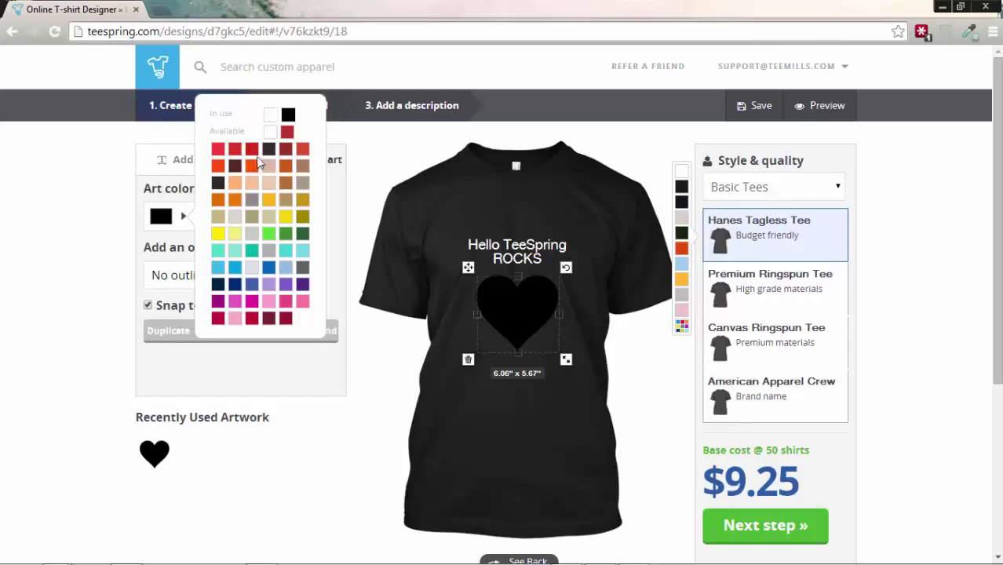
pyautogui.click(269, 130)
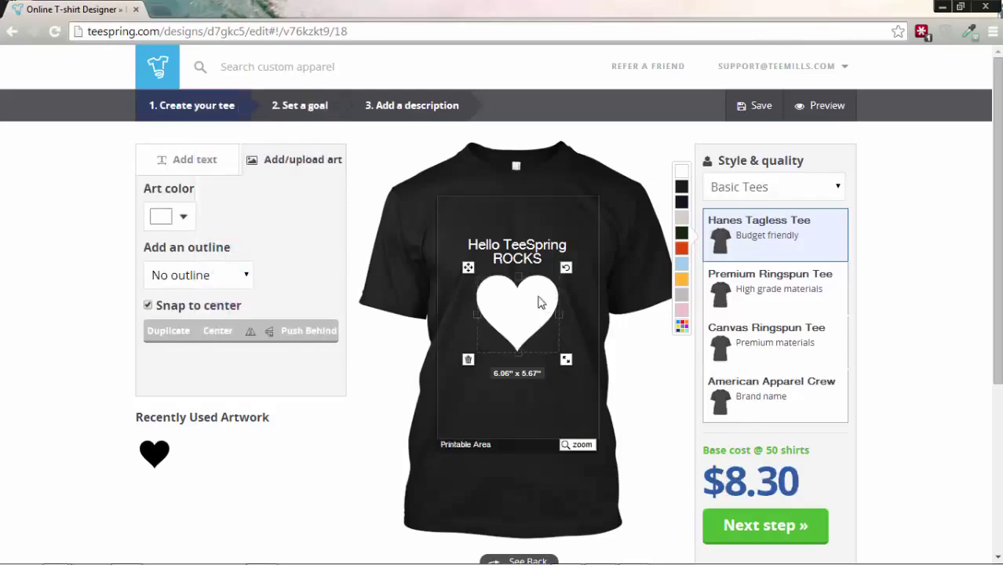
pyautogui.click(627, 311)
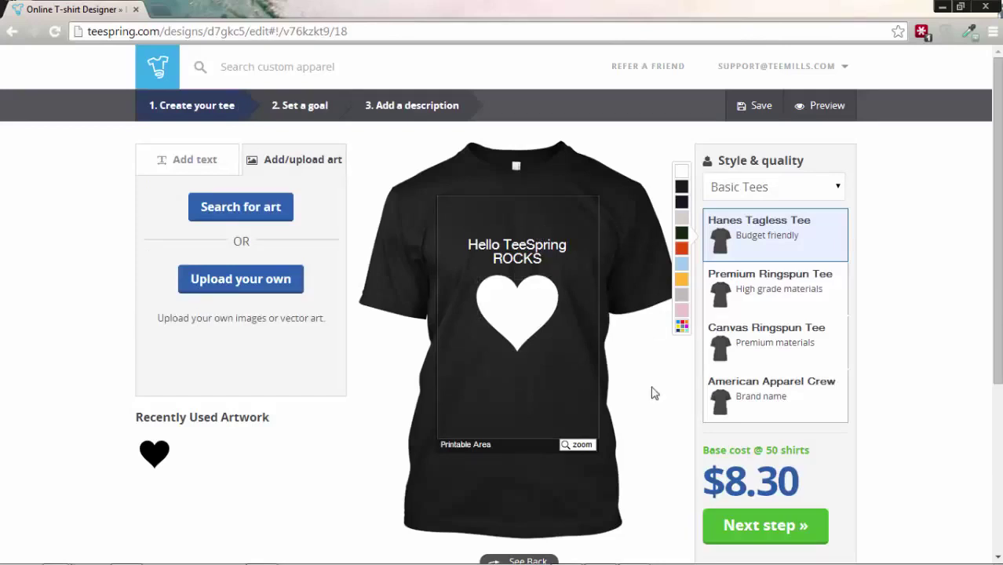
# Step: Move "Hello TeeSpring", "ROCKS" and the heart higher on the shirt, stacked closely together
pyautogui.moveTo(513, 245); pyautogui.dragTo(514, 238)
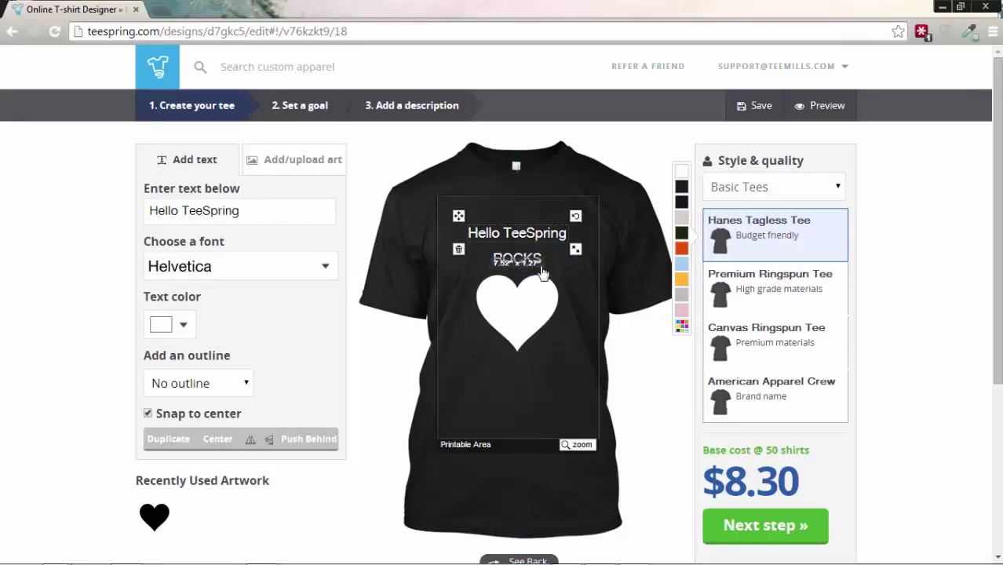
pyautogui.click(516, 256)
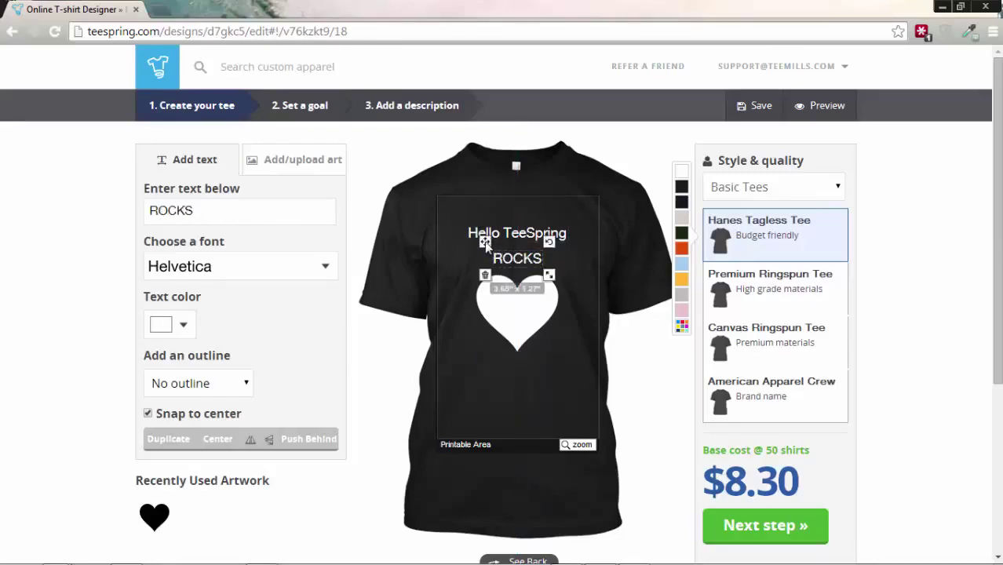
pyautogui.moveTo(484, 242); pyautogui.dragTo(482, 234)
pyautogui.moveTo(510, 303); pyautogui.dragTo(512, 299)
pyautogui.click(662, 366)
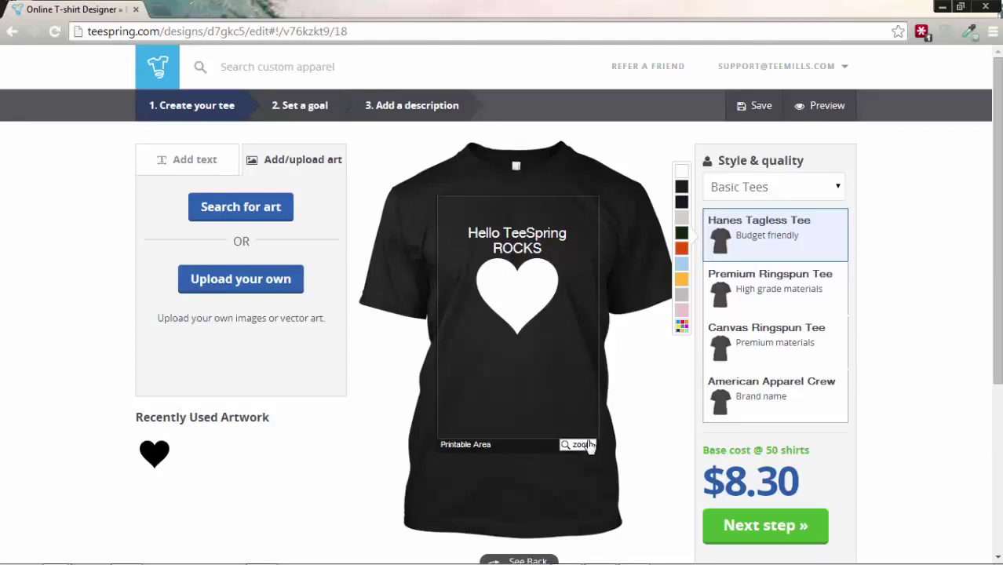
# Step: Move the heart, ROCKS and "Hello TeeSpring" down to the middle of the printable area and center ROCKS horizontally
pyautogui.moveTo(524, 311); pyautogui.dragTo(523, 359)
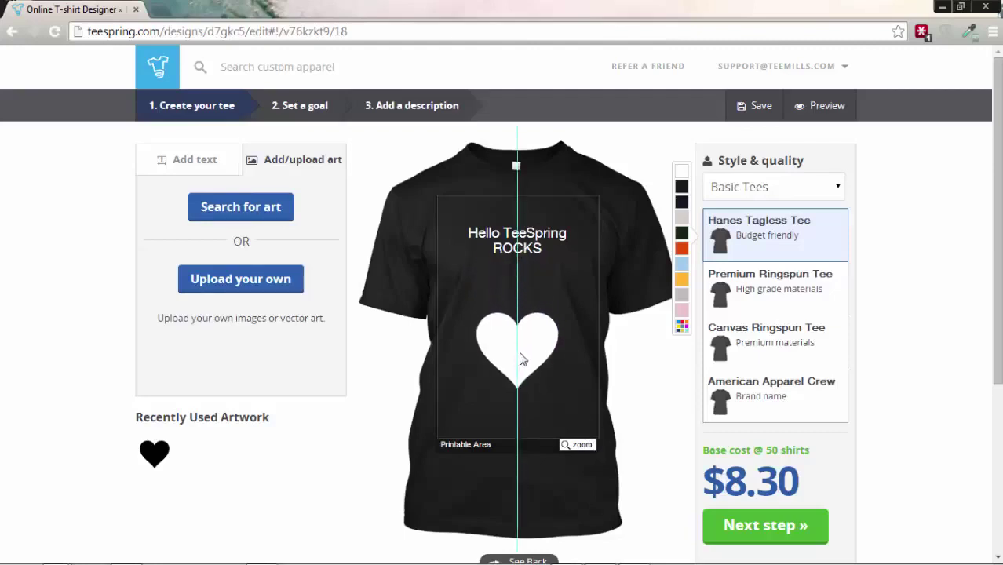
pyautogui.moveTo(522, 258); pyautogui.dragTo(518, 284)
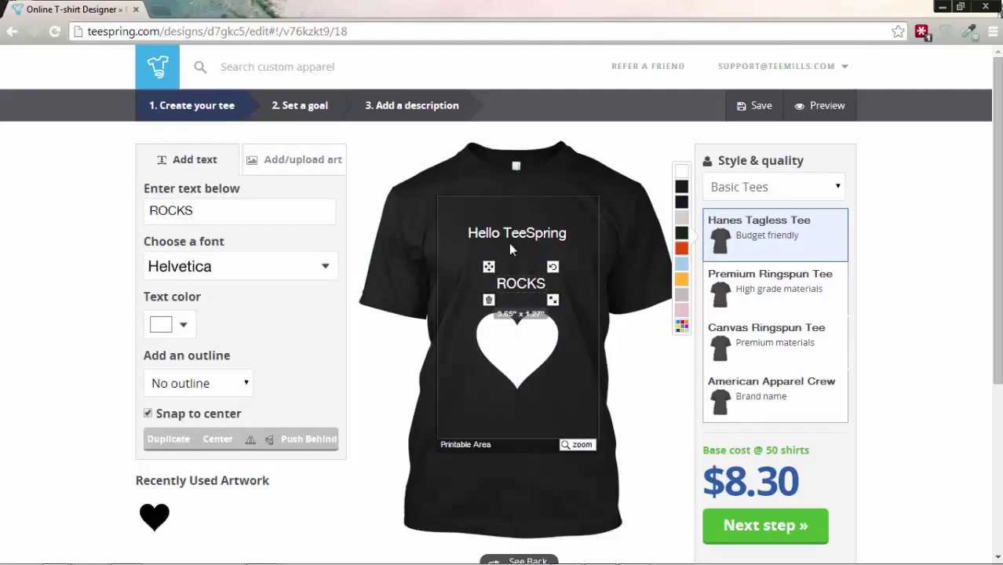
pyautogui.moveTo(518, 235); pyautogui.dragTo(521, 267)
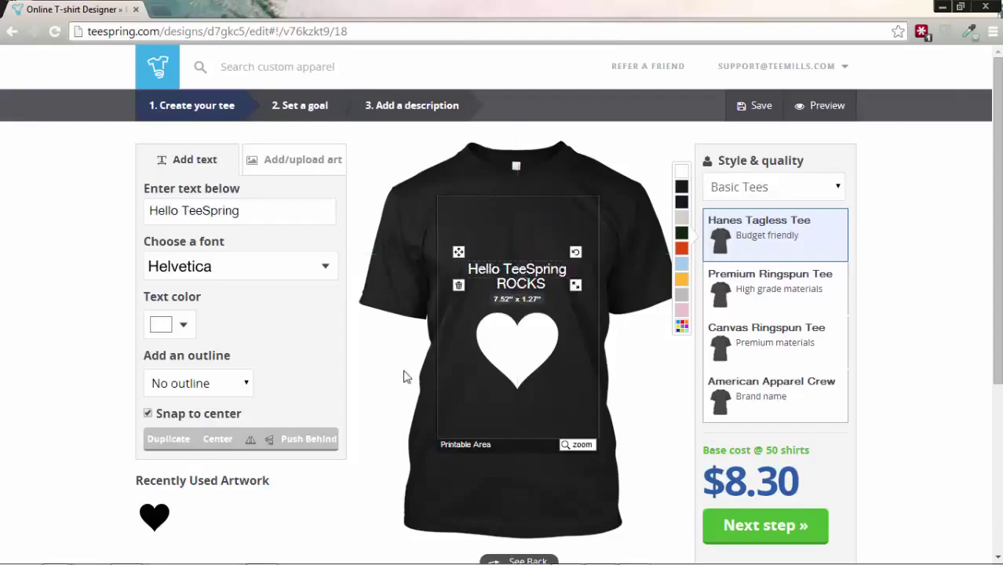
pyautogui.click(520, 280)
pyautogui.click(209, 442)
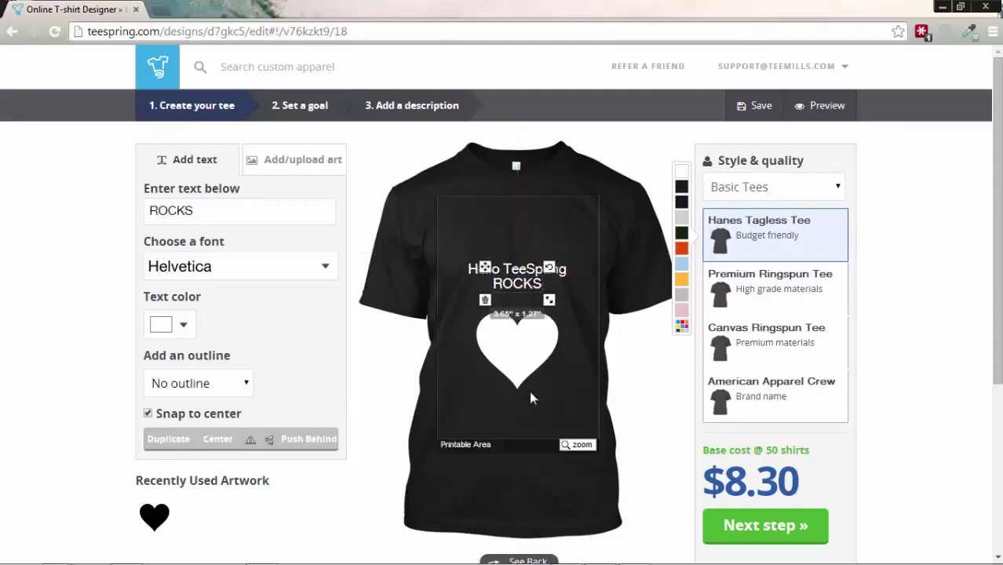
pyautogui.click(620, 367)
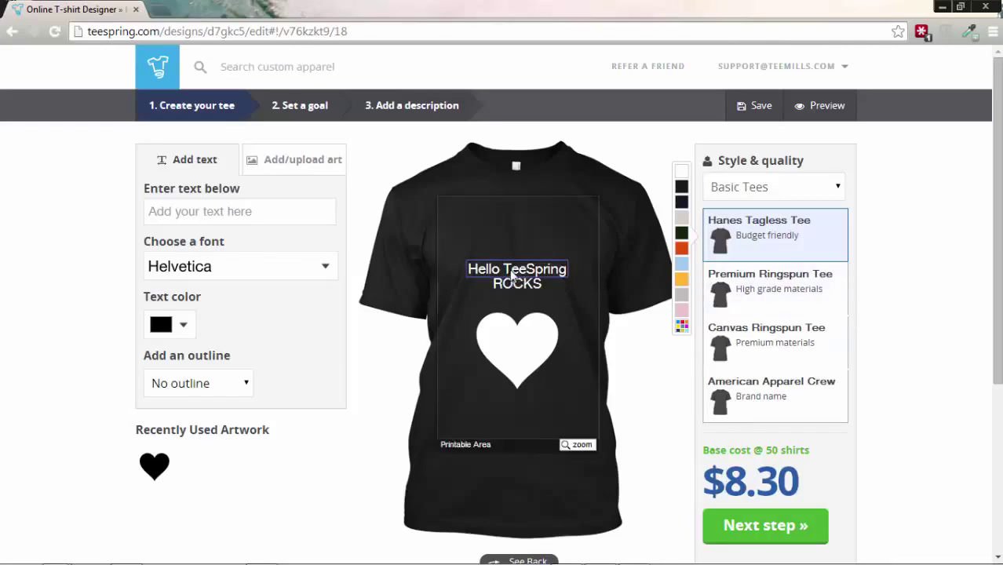
# Step: Move "Hello TeeSpring", ROCKS and the heart up to the top edge of the printable area, stacked closely
pyautogui.moveTo(512, 274); pyautogui.dragTo(509, 225)
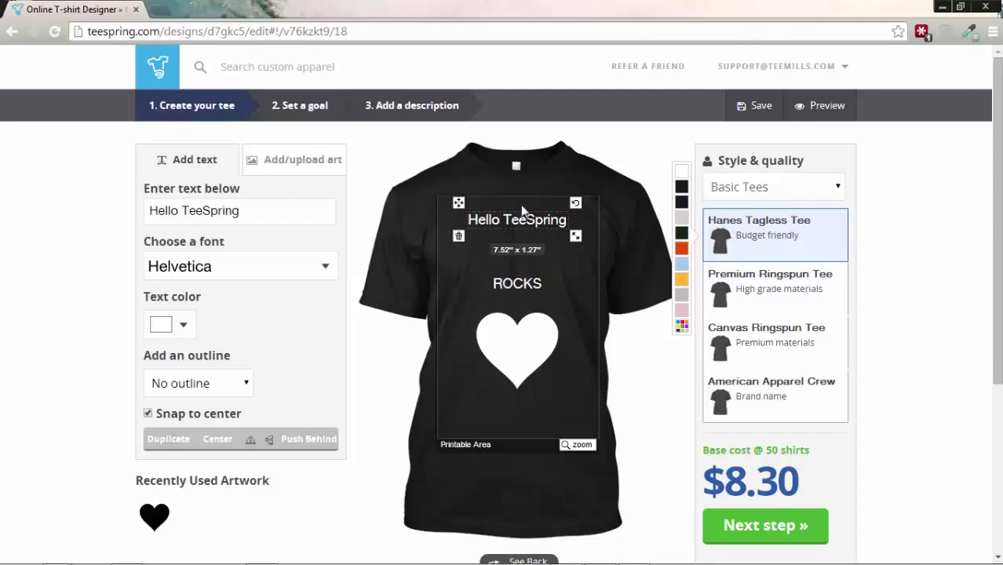
pyautogui.moveTo(520, 221); pyautogui.dragTo(520, 206)
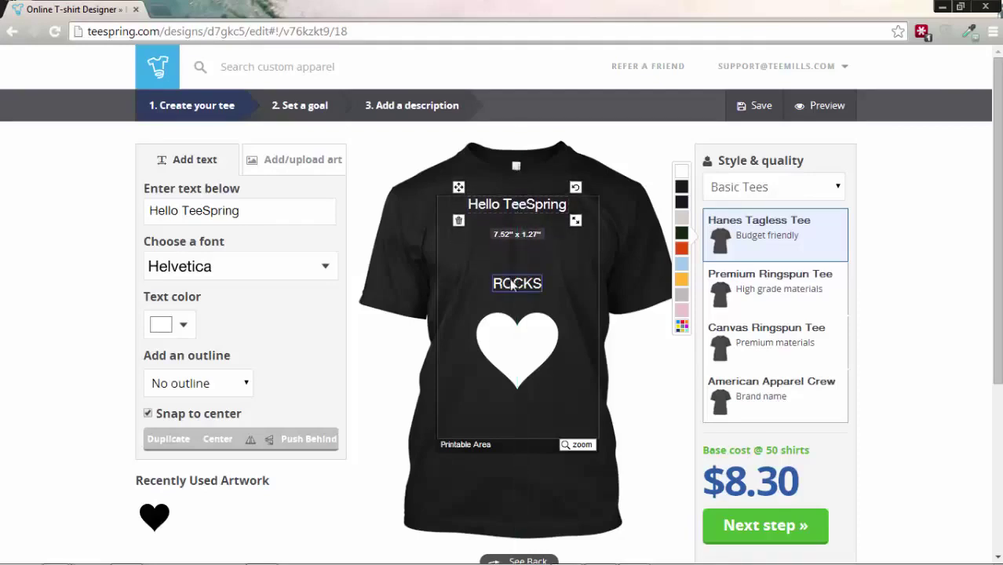
pyautogui.moveTo(515, 283); pyautogui.dragTo(513, 222)
pyautogui.moveTo(528, 338); pyautogui.dragTo(524, 267)
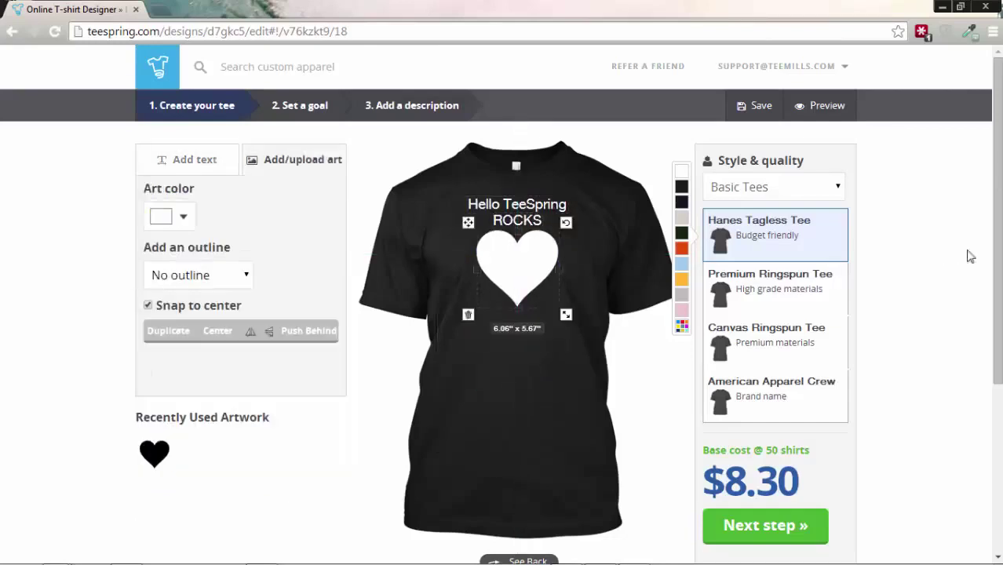
pyautogui.click(924, 259)
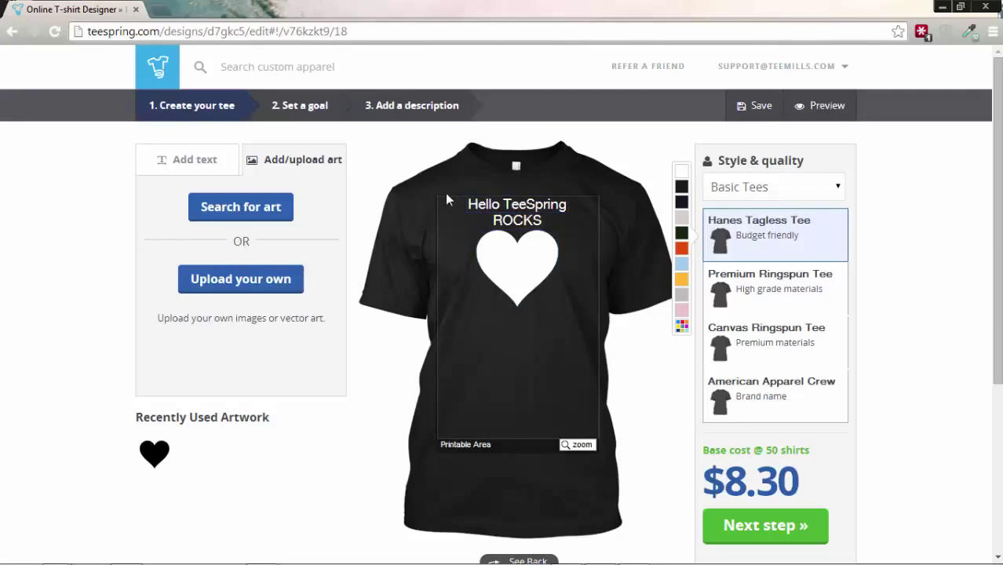
# Step: Reposition the heart, ROCKS and "Hello TeeSpring" slightly below the top edge of the printable area, keeping them closely stacked
pyautogui.moveTo(520, 269); pyautogui.dragTo(515, 295)
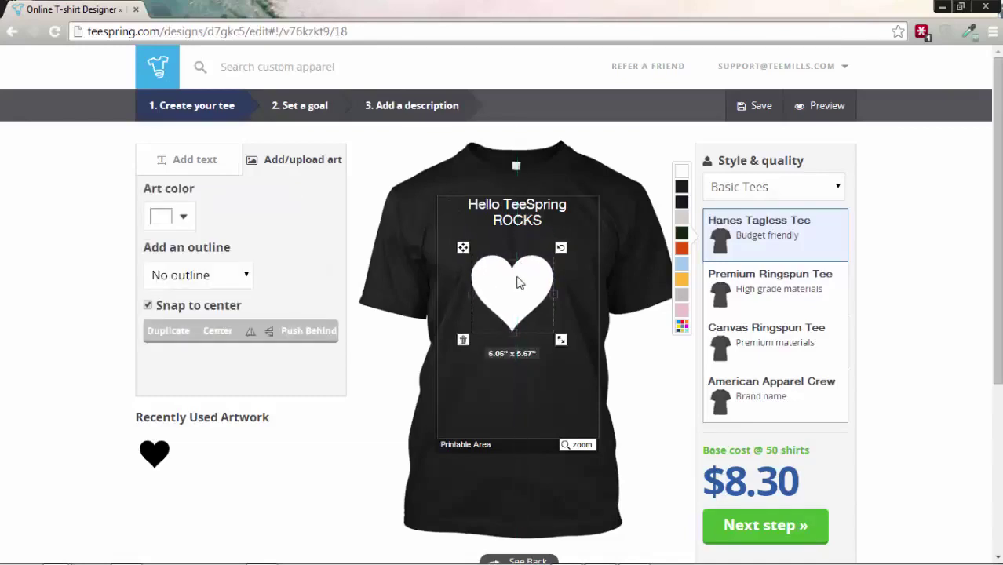
pyautogui.moveTo(512, 234); pyautogui.dragTo(514, 246)
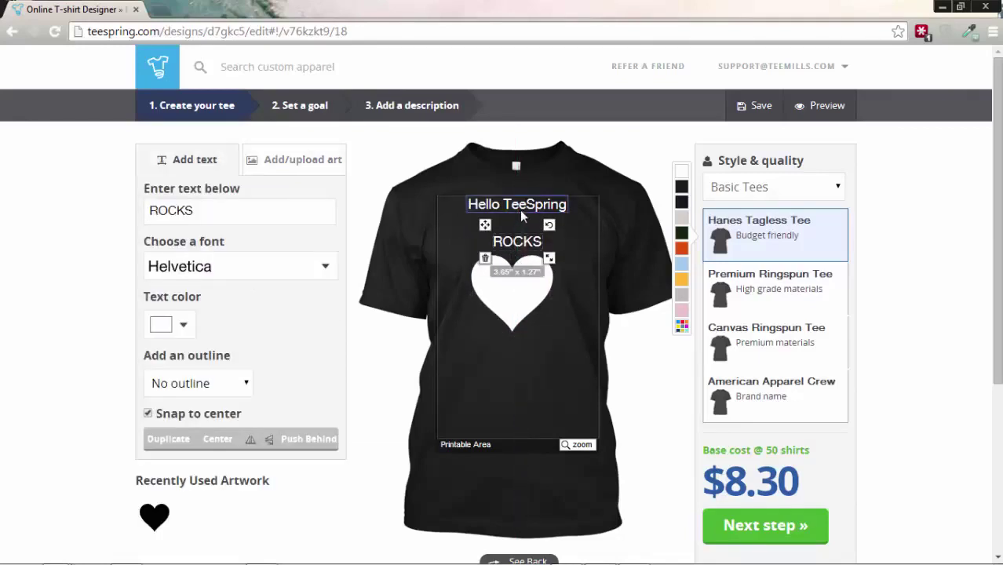
pyautogui.moveTo(520, 210); pyautogui.dragTo(524, 232)
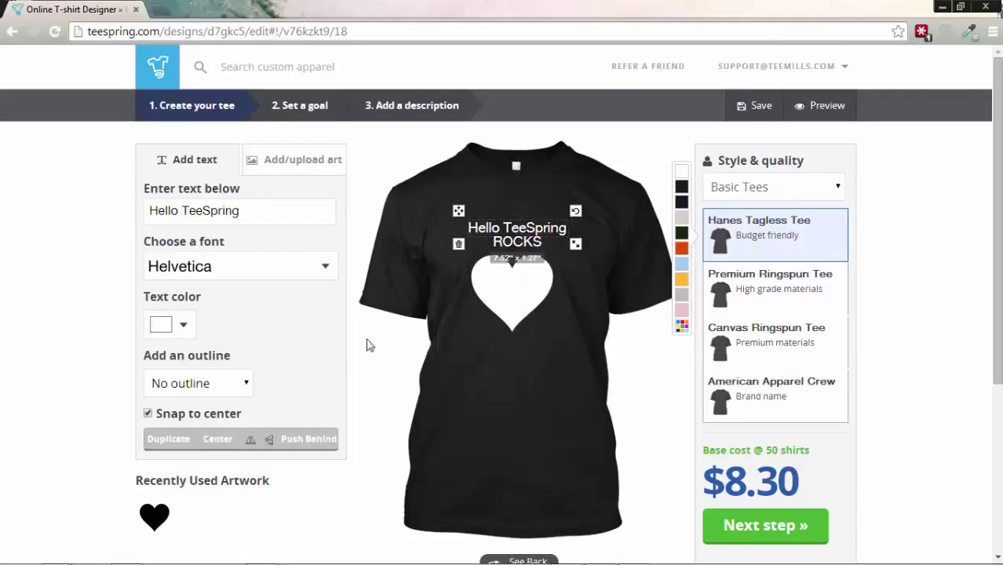
pyautogui.click(480, 284)
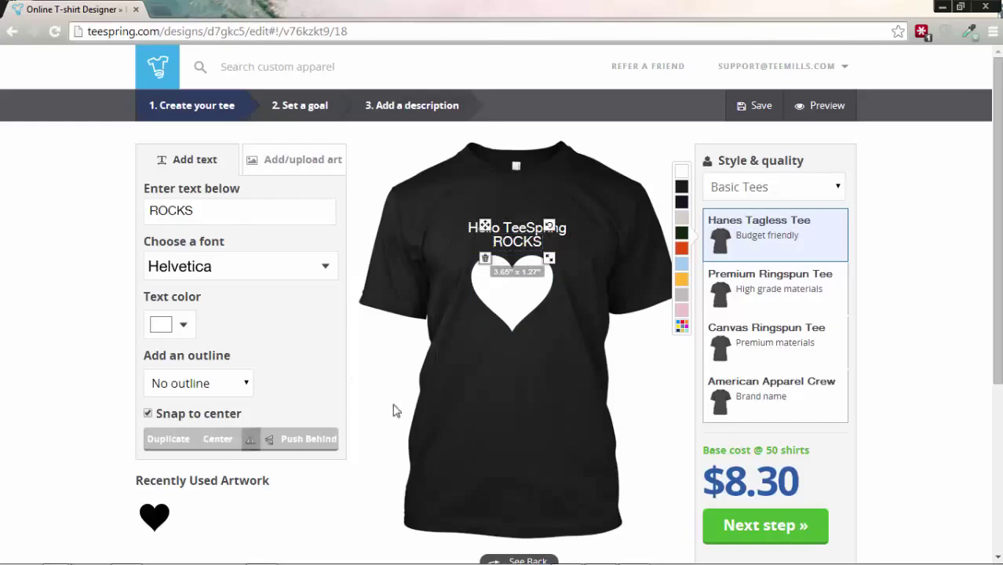
pyautogui.click(648, 346)
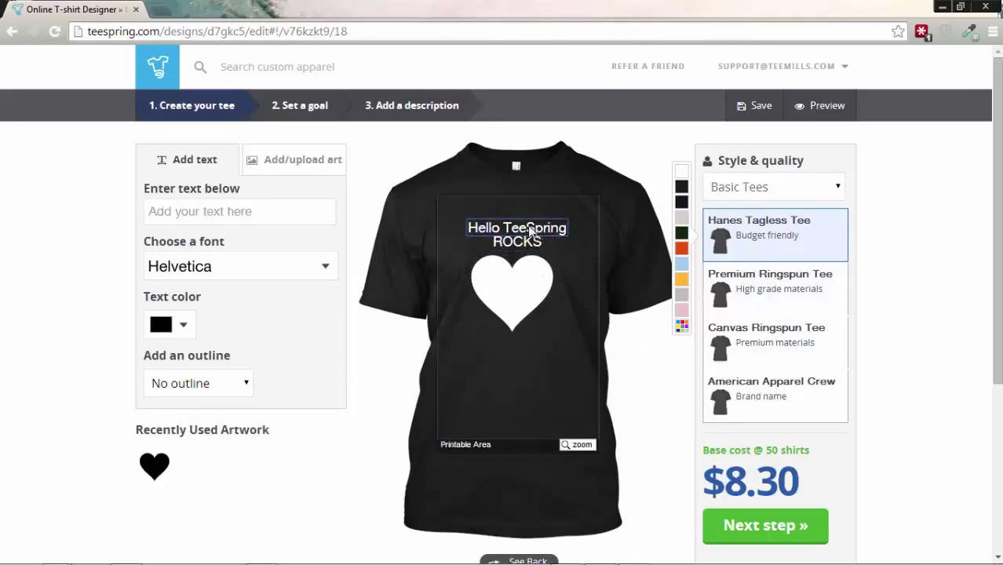
pyautogui.moveTo(524, 230); pyautogui.dragTo(526, 220)
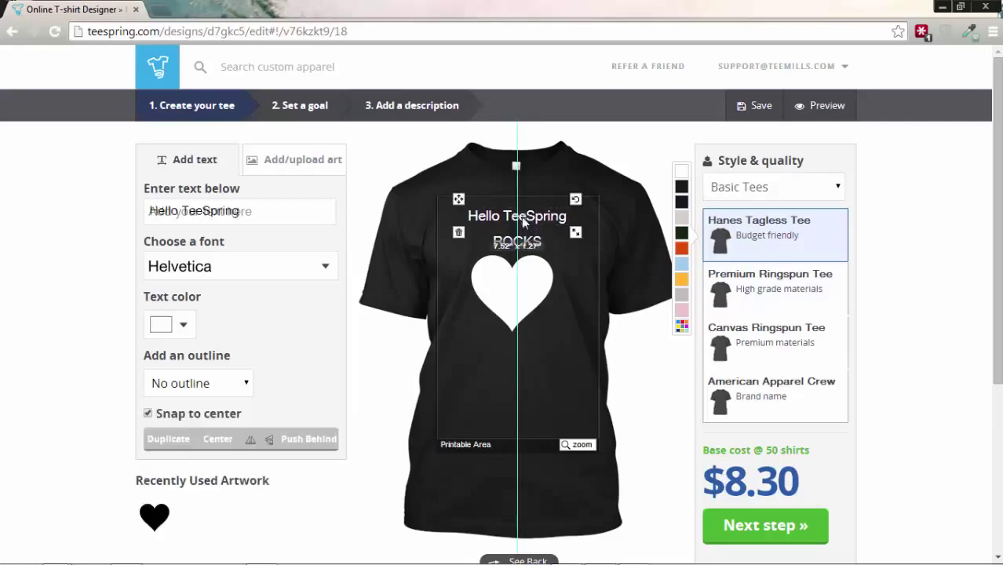
pyautogui.moveTo(521, 234); pyautogui.dragTo(520, 234)
pyautogui.moveTo(528, 277); pyautogui.dragTo(526, 269)
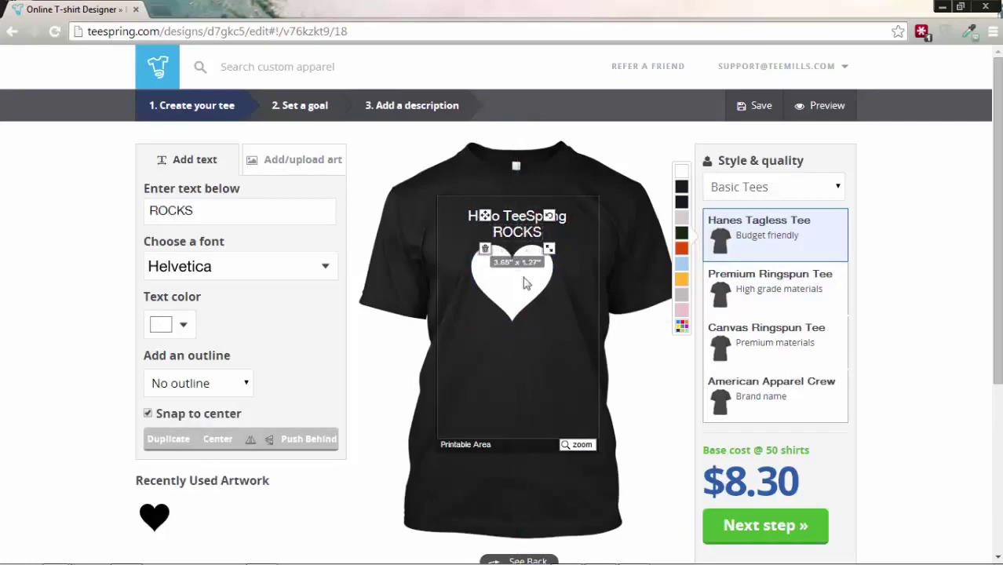
pyautogui.click(671, 392)
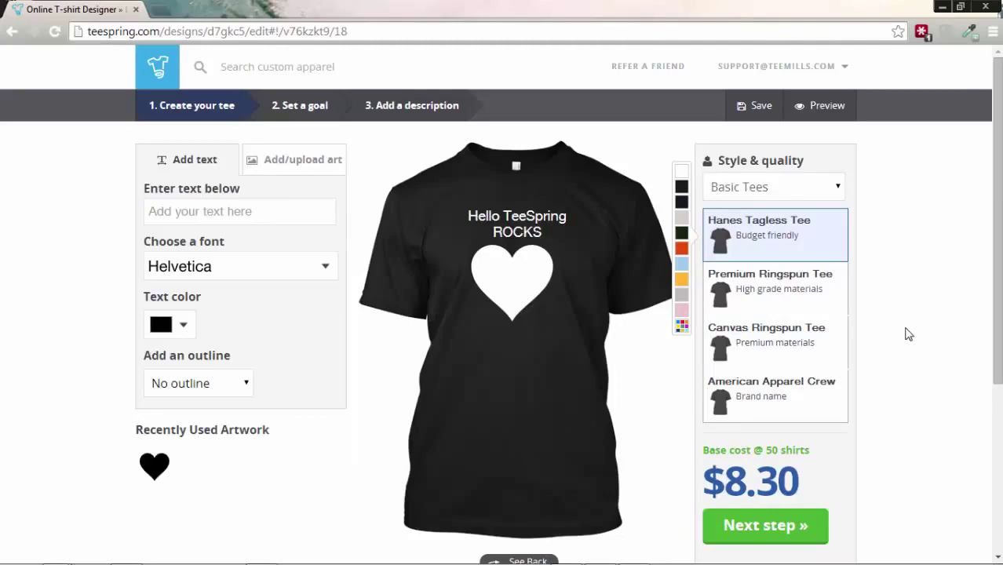
# Step: Shrink the heart to about 3.57" x 3.34" and move it directly beneath ROCKS
pyautogui.click(517, 291)
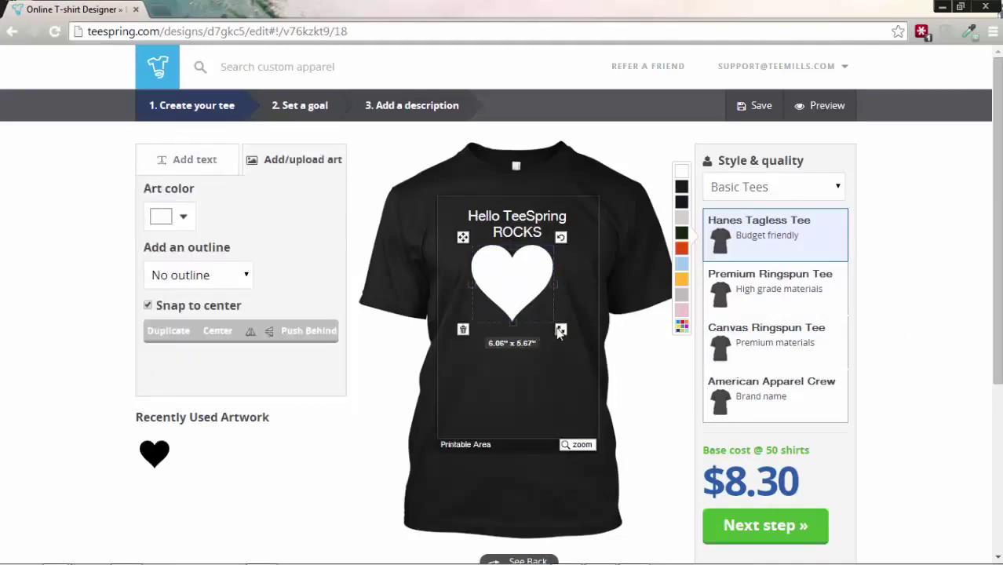
pyautogui.moveTo(560, 332); pyautogui.dragTo(543, 315)
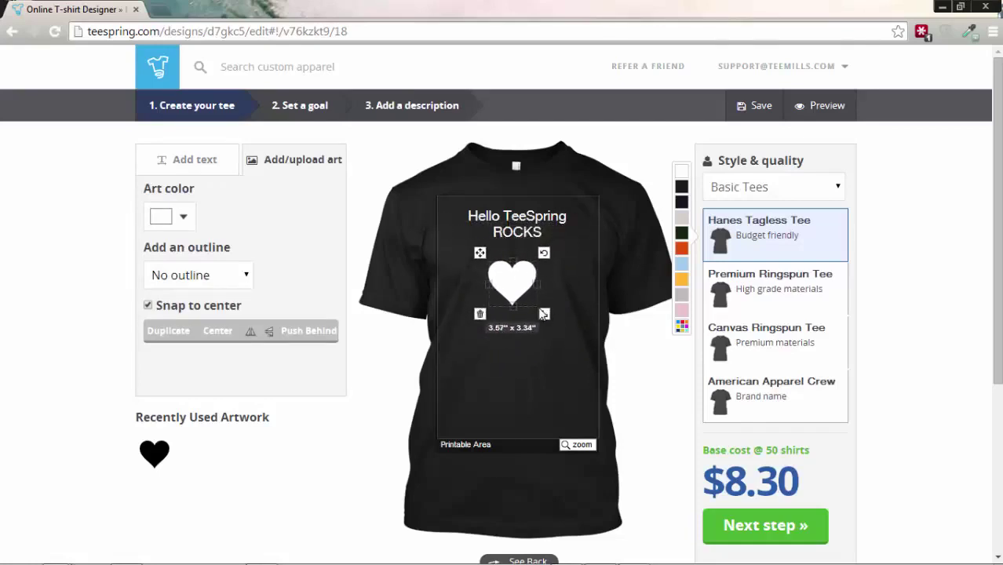
pyautogui.moveTo(510, 281); pyautogui.dragTo(508, 264)
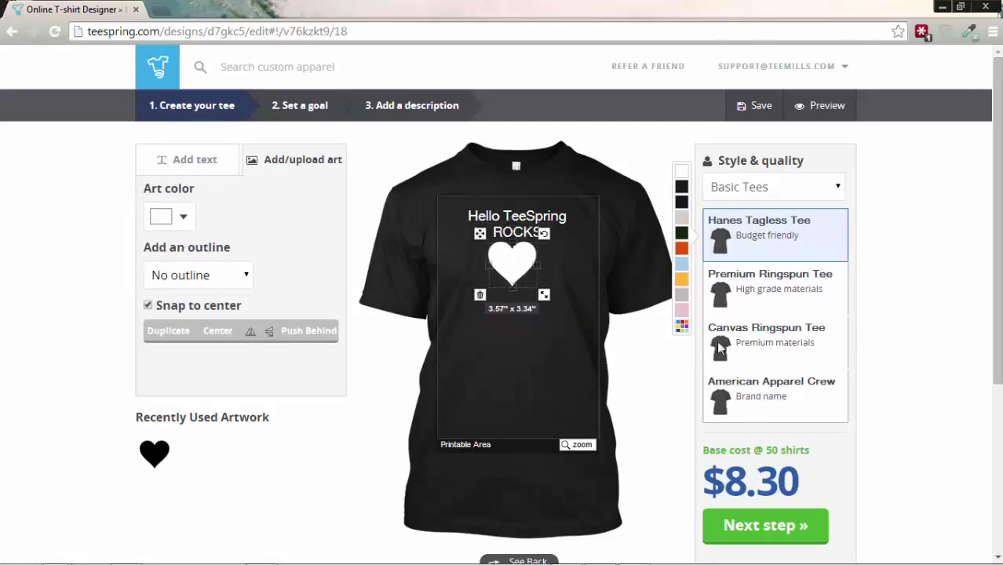
pyautogui.click(899, 358)
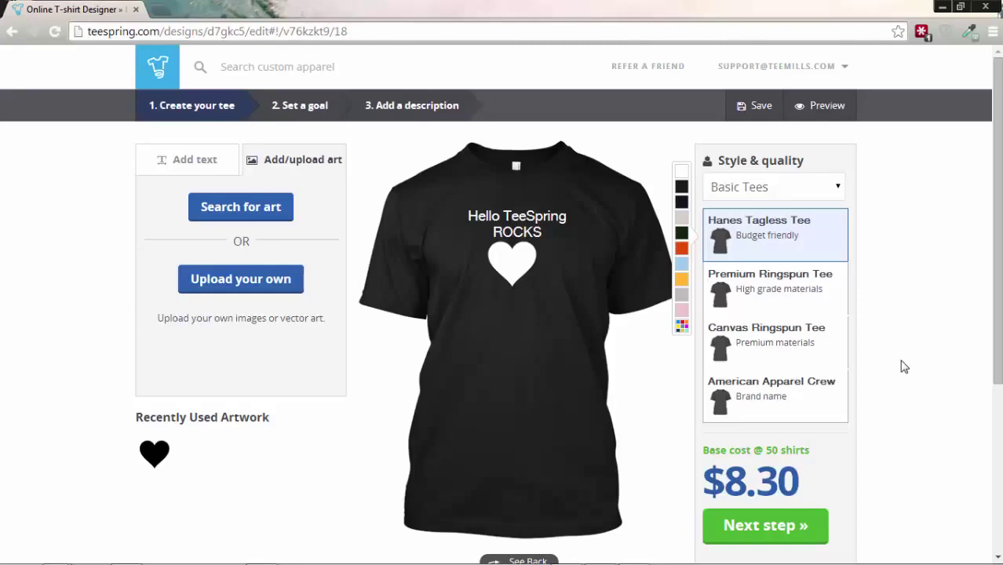
# Step: Browse the fonts offered in the Bold category for text
pyautogui.click(180, 161)
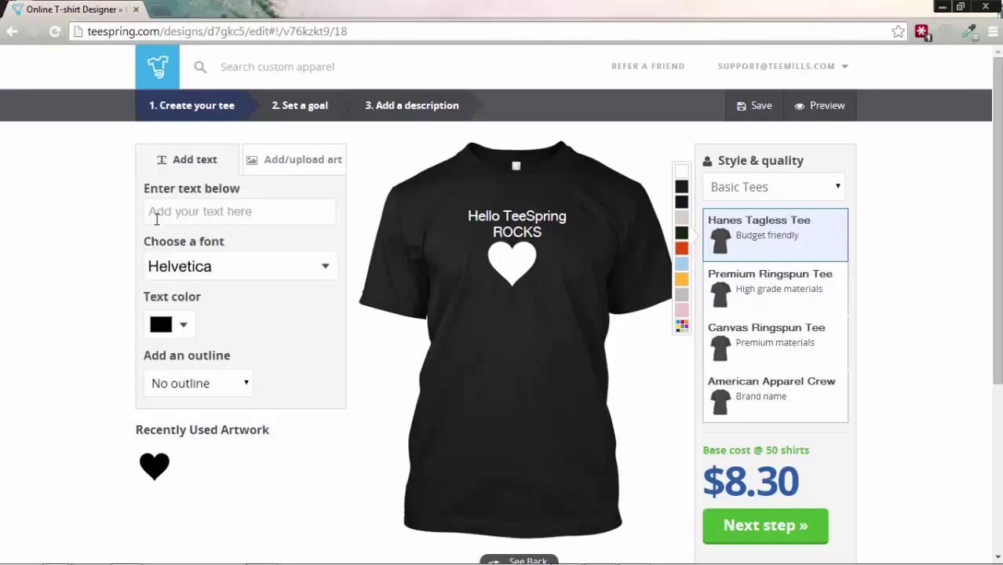
pyautogui.click(319, 269)
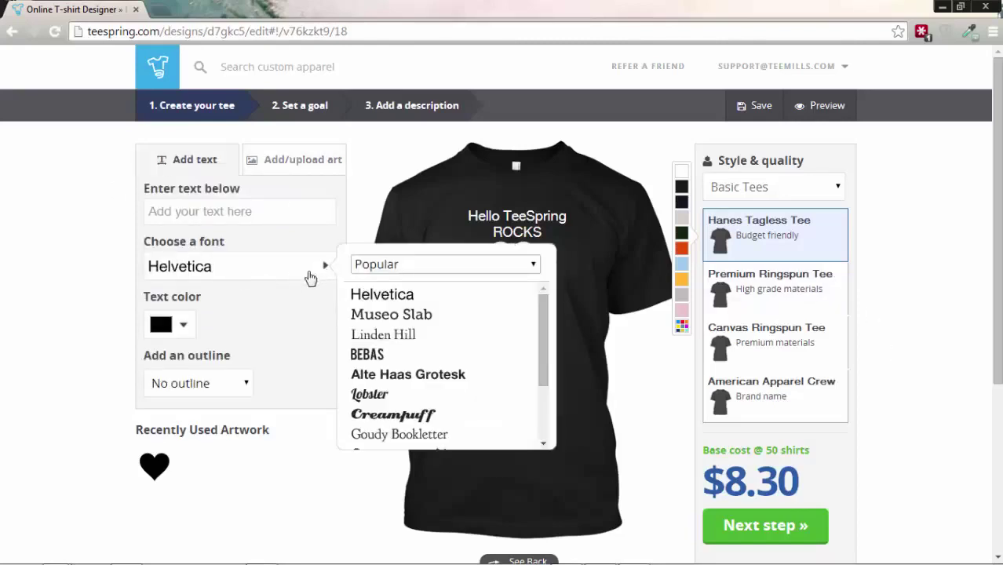
pyautogui.click(390, 266)
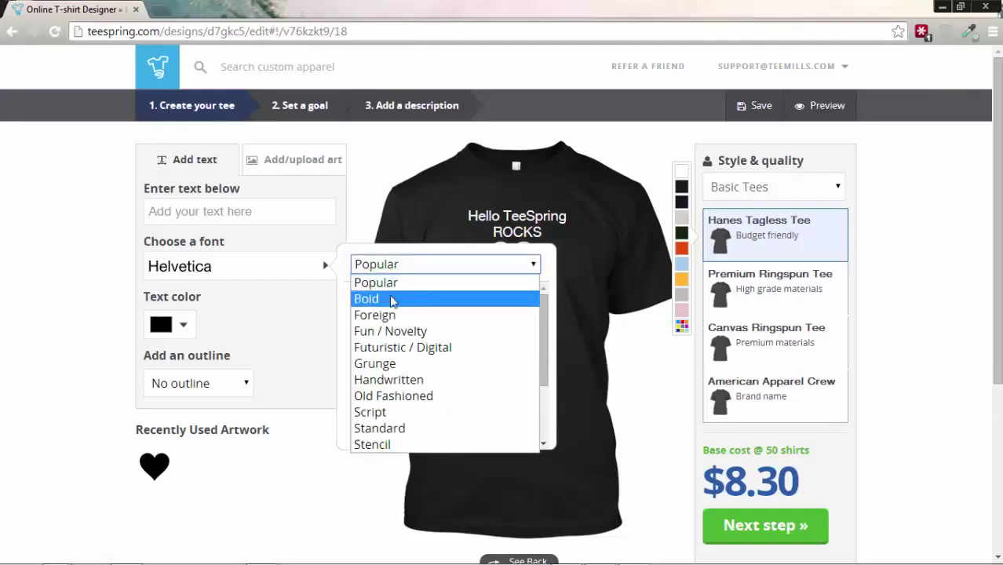
pyautogui.click(392, 301)
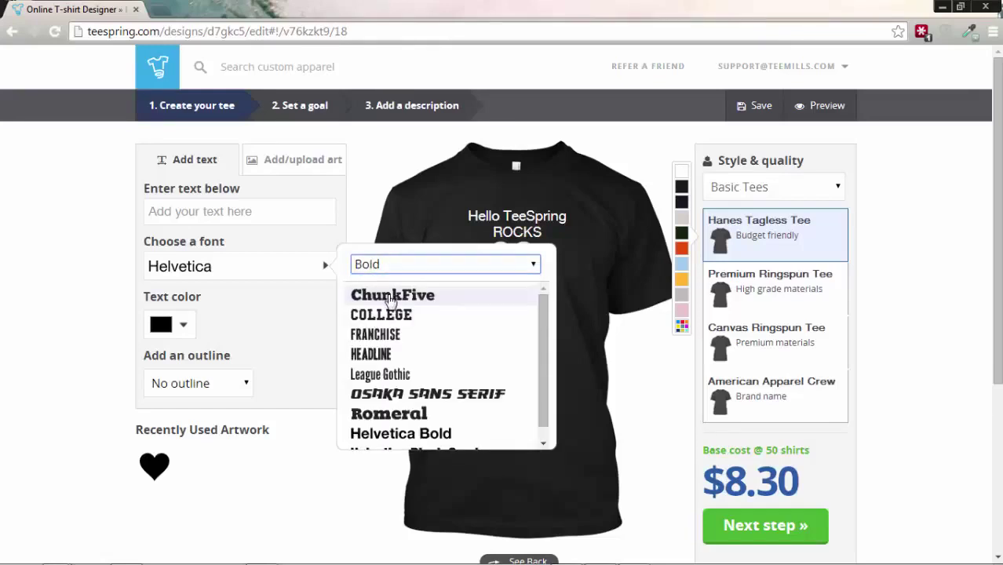
pyautogui.scroll(-3, 392, 314)
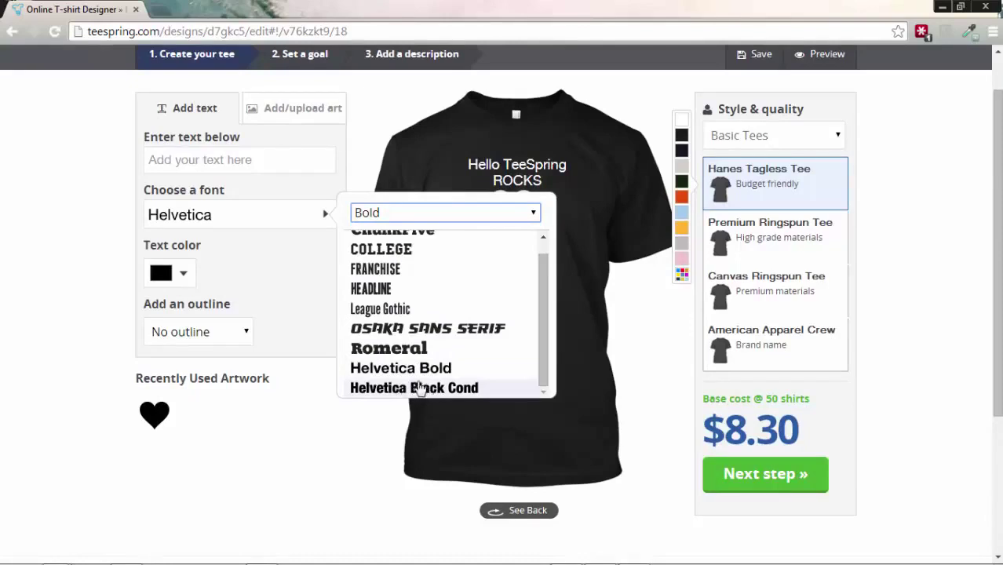
pyautogui.scroll(3, 418, 353)
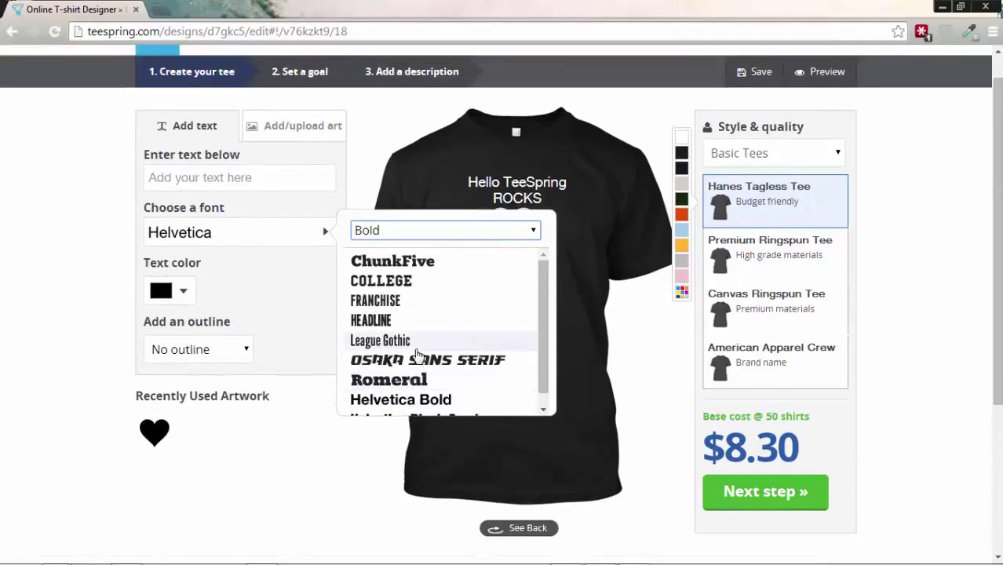
pyautogui.scroll(1, 418, 357)
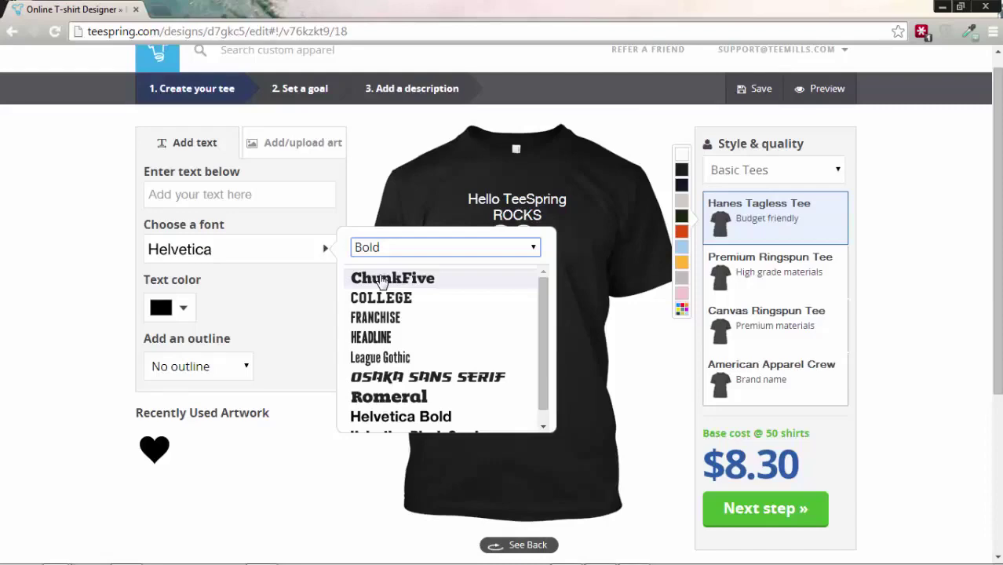
# Step: Set the font of the "Hello TeeSpring" text to Helvetica Black Cond from the Bold category
pyautogui.click(499, 202)
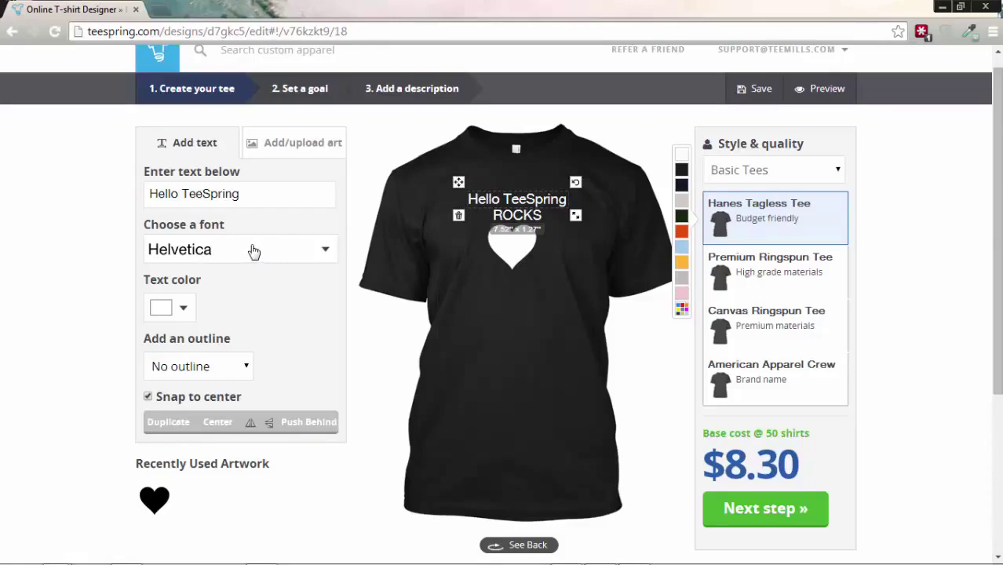
pyautogui.click(318, 251)
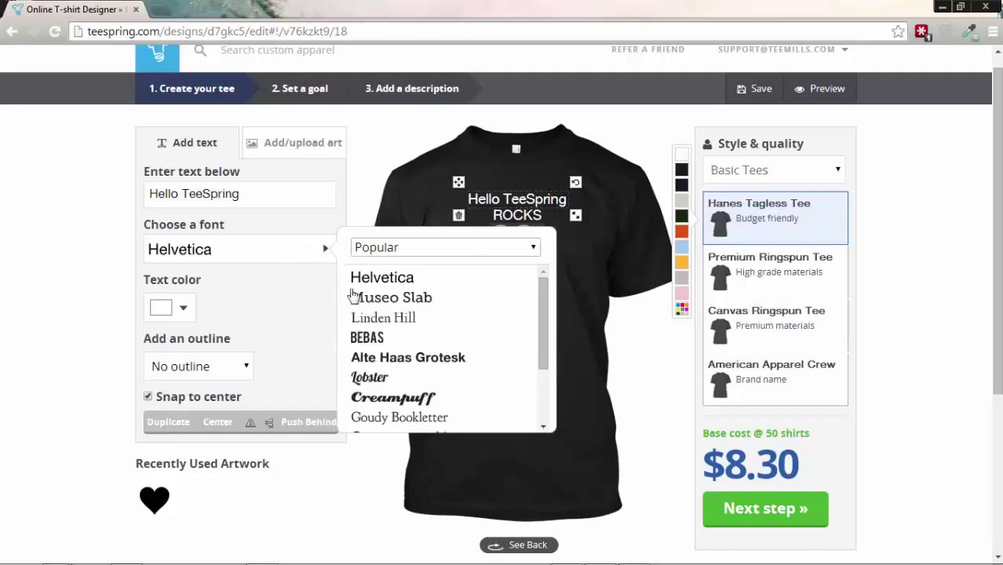
pyautogui.click(404, 247)
pyautogui.click(396, 282)
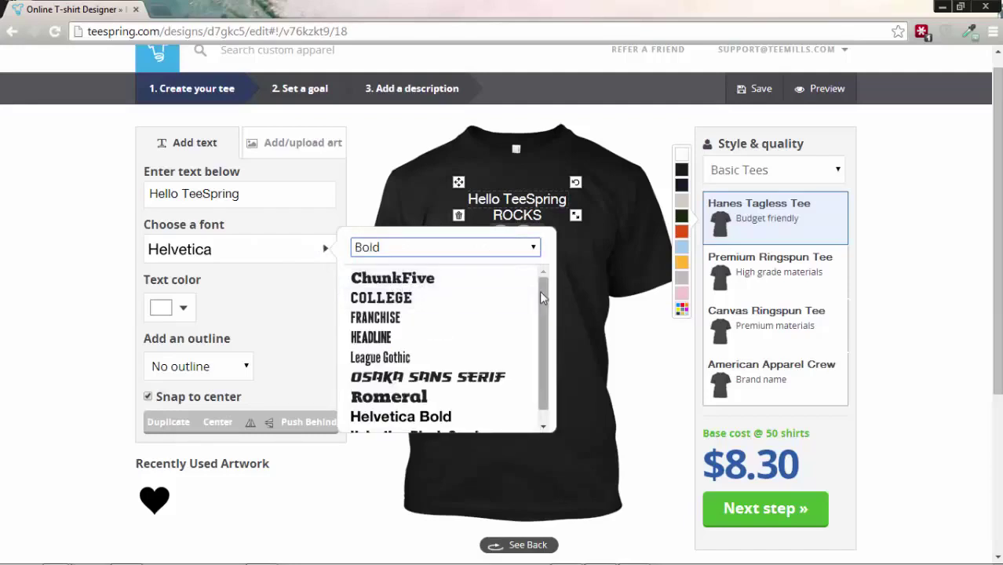
pyautogui.scroll(-1, 542, 296)
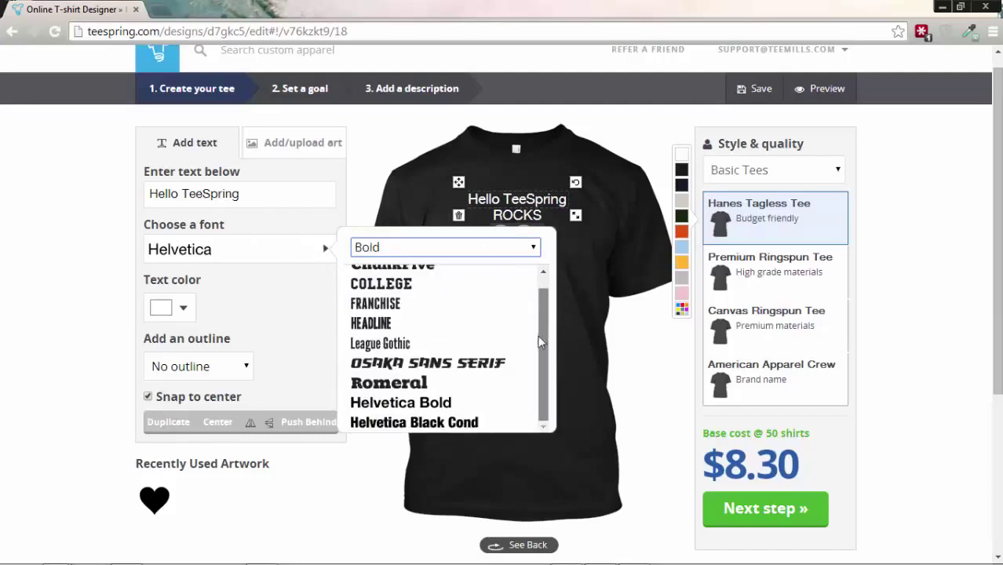
pyautogui.click(411, 425)
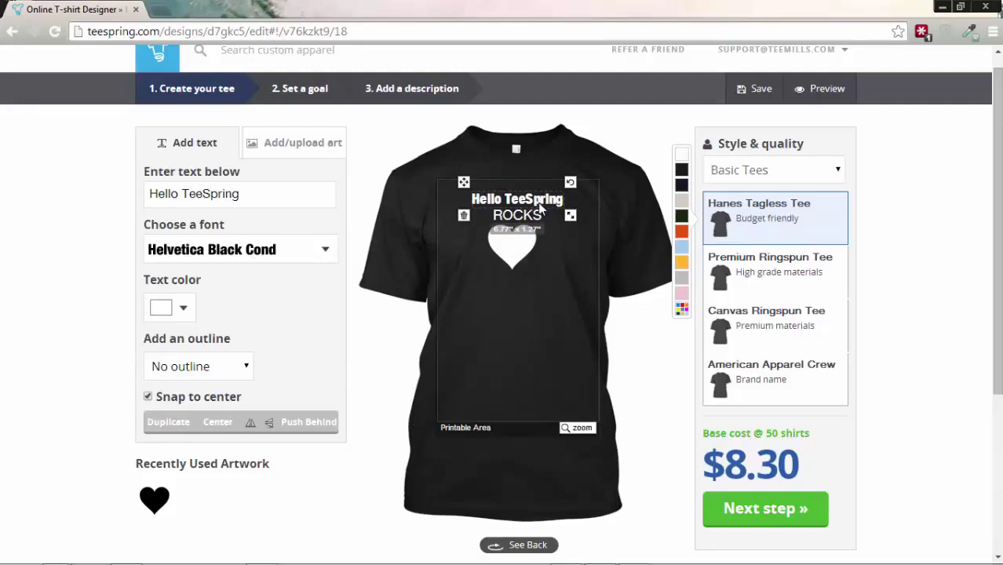
# Step: Change the font of "Hello TeeSpring" to ChunkFive from the Bold category
pyautogui.click(325, 252)
pyautogui.click(391, 251)
pyautogui.click(391, 251)
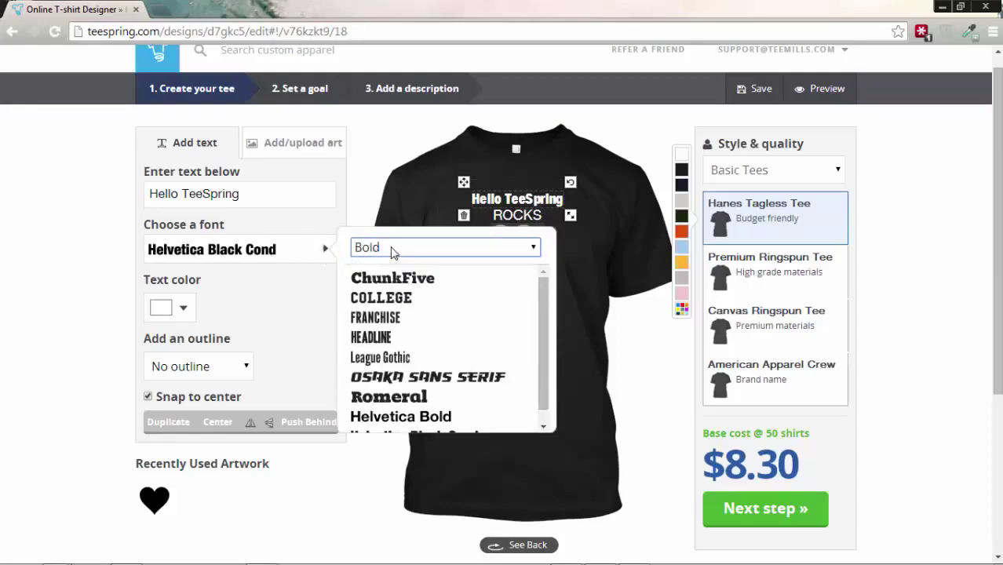
pyautogui.click(383, 280)
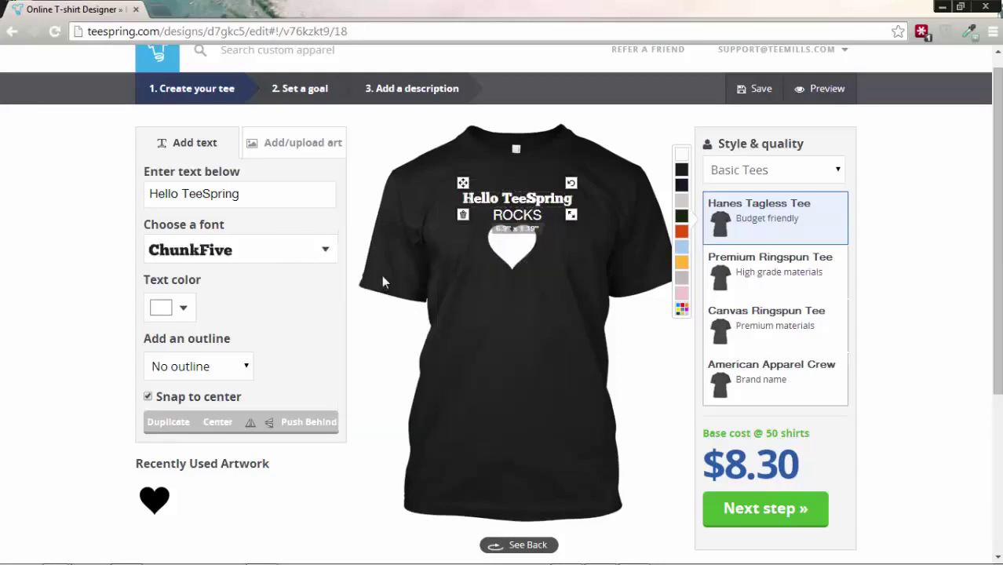
# Step: Change the font of the "ROCKS" text to ChunkFive from the Bold category
pyautogui.click(516, 215)
pyautogui.click(307, 249)
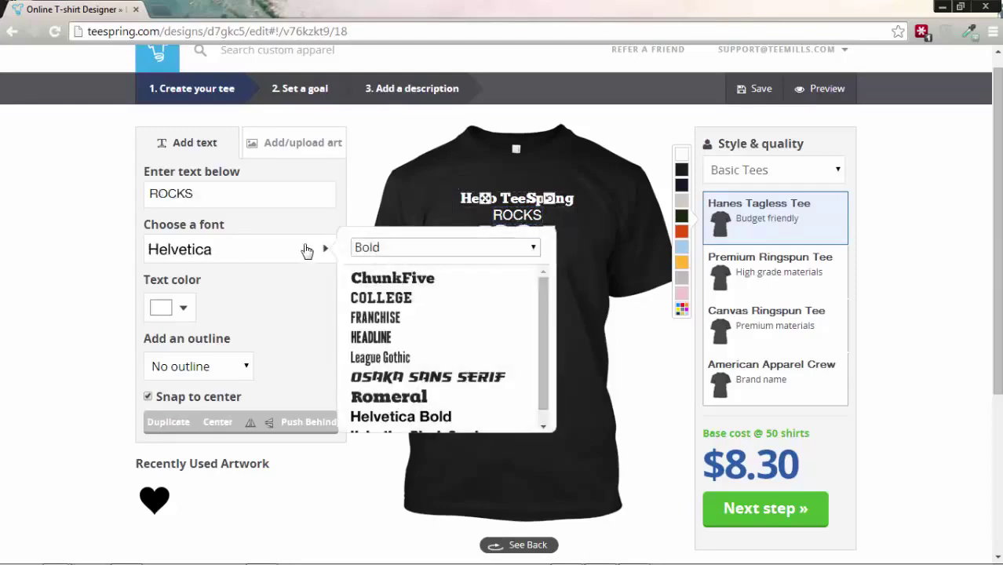
pyautogui.click(382, 278)
pyautogui.click(640, 307)
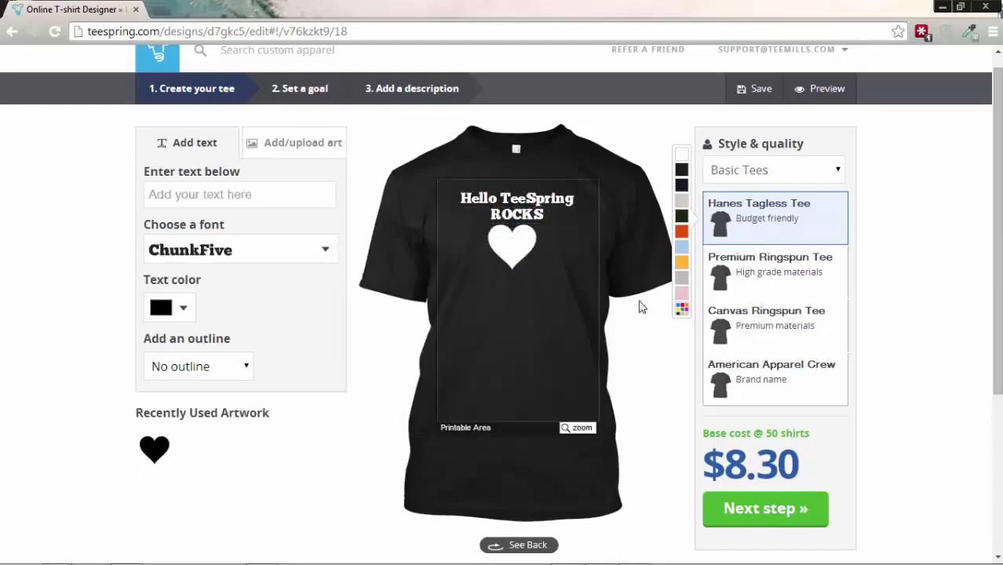
# Step: Browse the fonts in the Fun / Novelty category for the "Hello TeeSpring" text
pyautogui.click(530, 205)
pyautogui.click(322, 250)
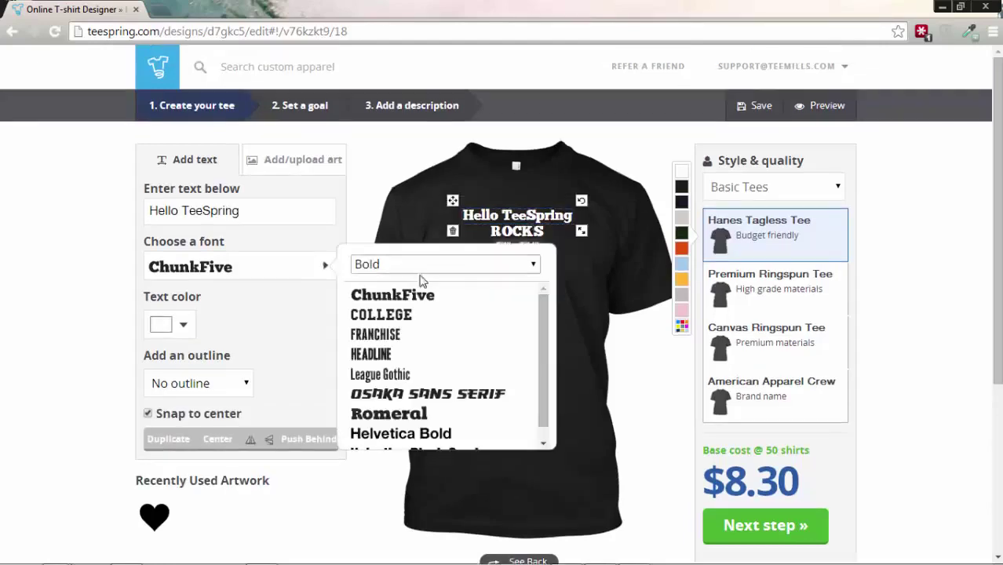
pyautogui.click(414, 267)
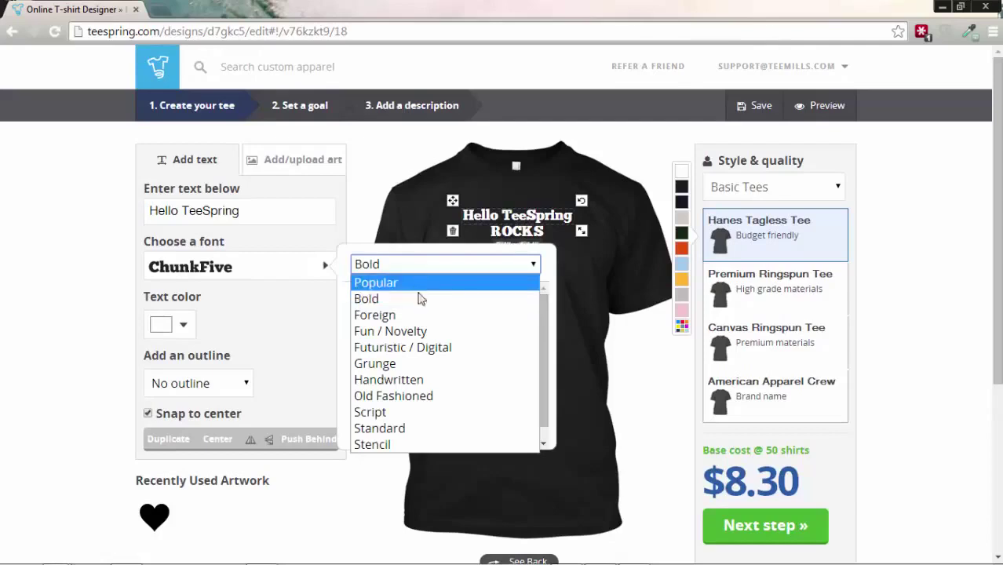
pyautogui.click(412, 332)
pyautogui.scroll(-1, 418, 322)
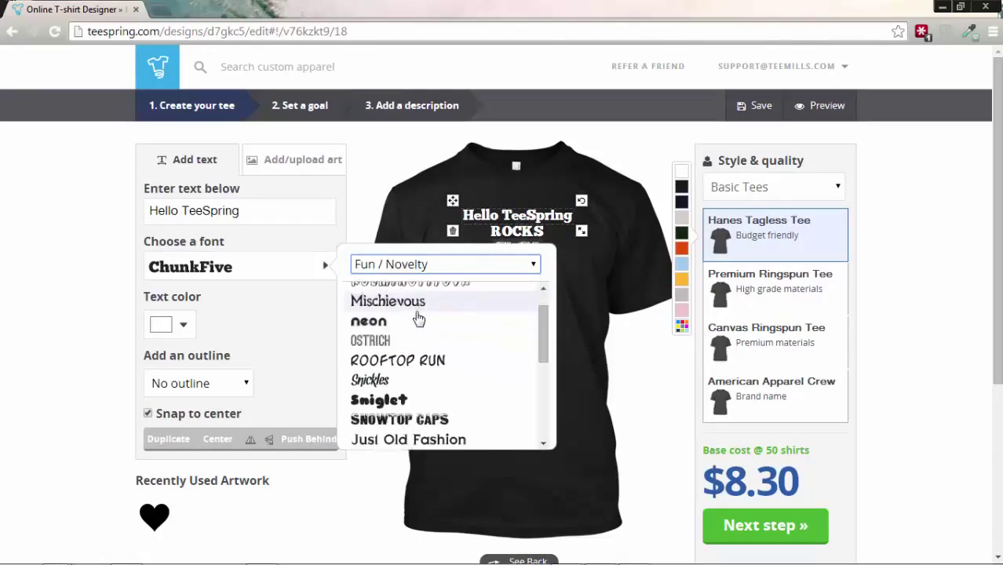
pyautogui.scroll(-5, 418, 319)
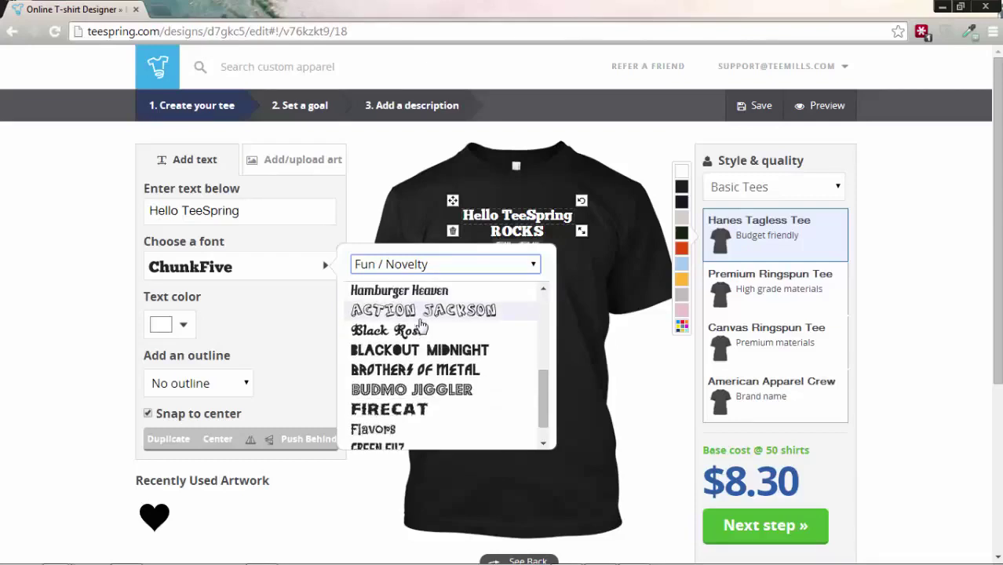
pyautogui.scroll(-2, 421, 326)
pyautogui.scroll(3, 420, 327)
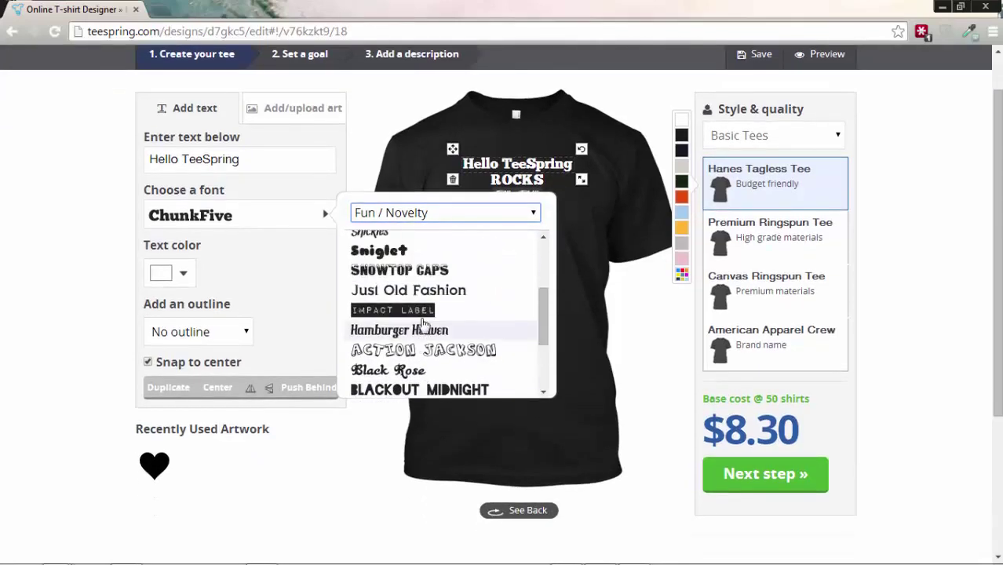
# Step: Set the font of the "Hello TeeSpring" text to Edo from the Grunge category
pyautogui.click(425, 213)
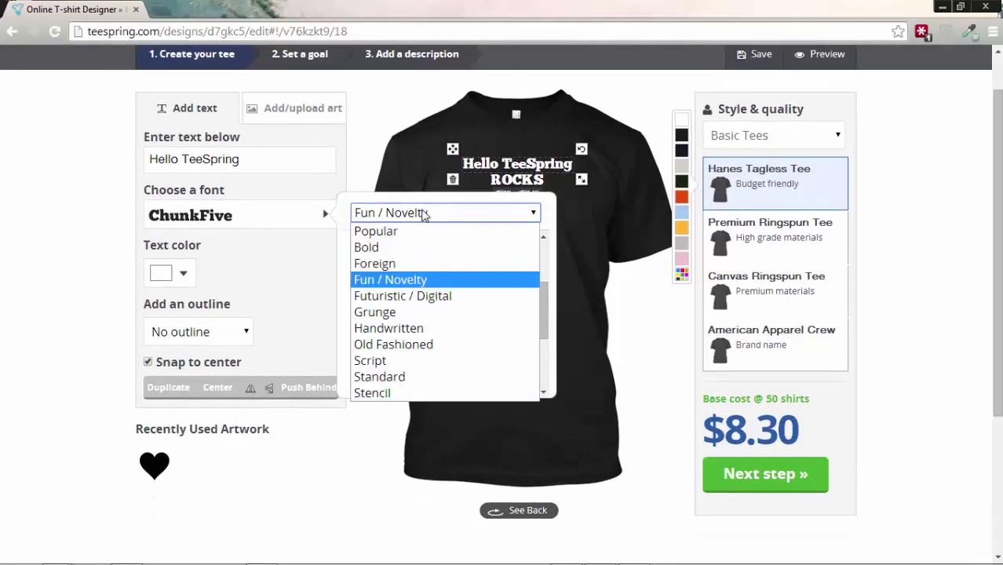
pyautogui.click(407, 312)
pyautogui.scroll(-4, 423, 283)
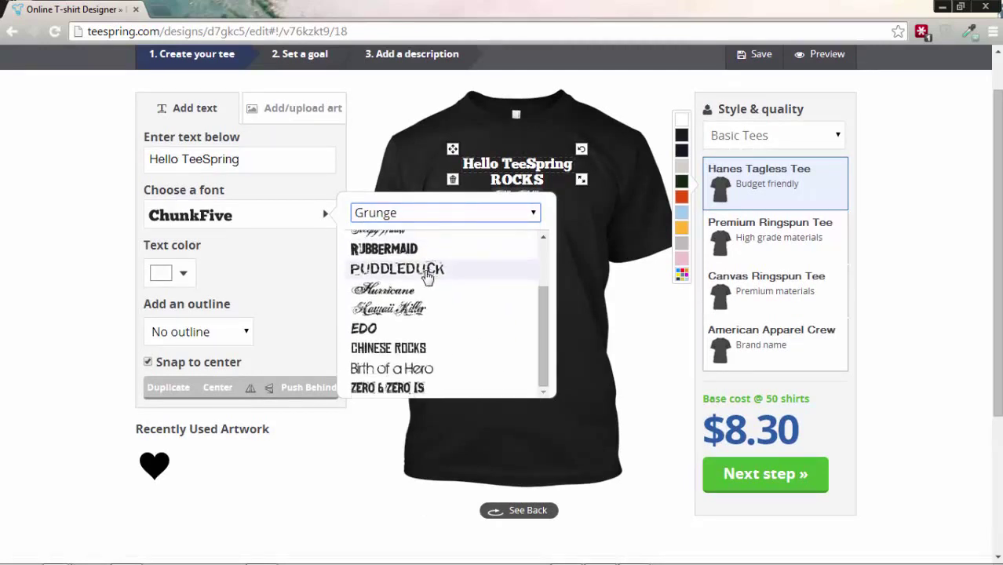
pyautogui.scroll(-2, 426, 276)
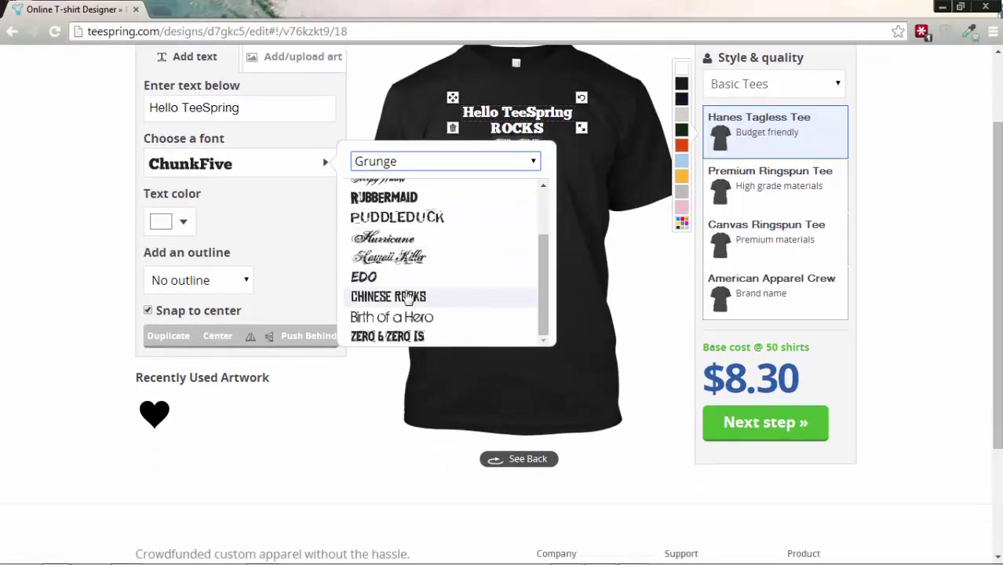
pyautogui.click(366, 279)
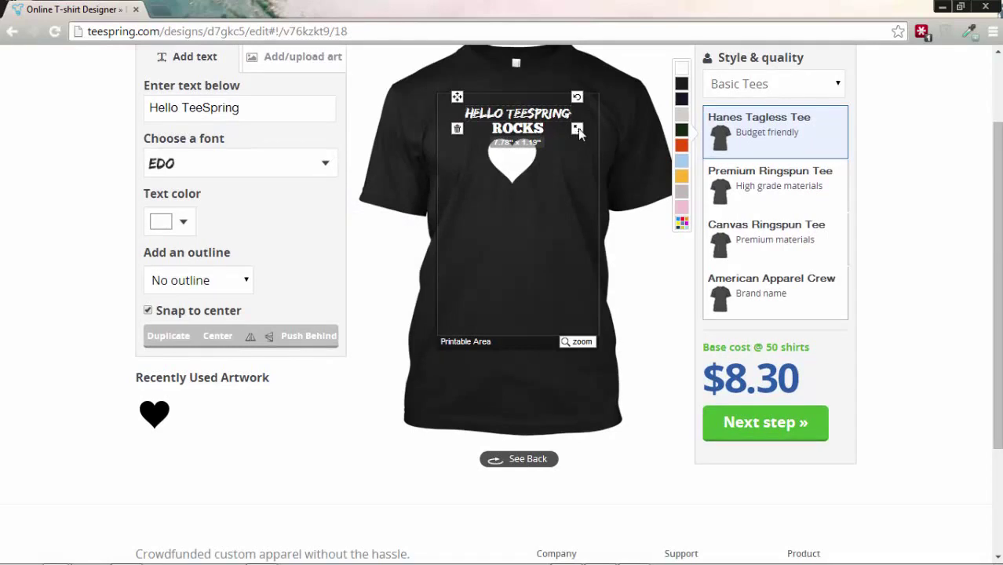
# Step: Change the font of the "ROCKS" text to Edo from the Grunge category
pyautogui.click(517, 127)
pyautogui.click(308, 175)
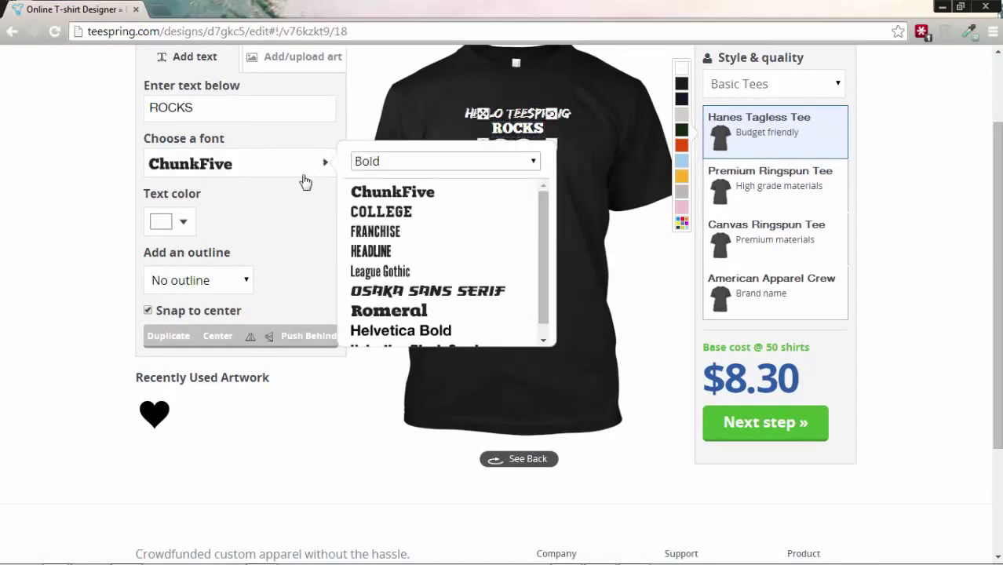
pyautogui.scroll(-3, 373, 248)
pyautogui.scroll(3, 411, 199)
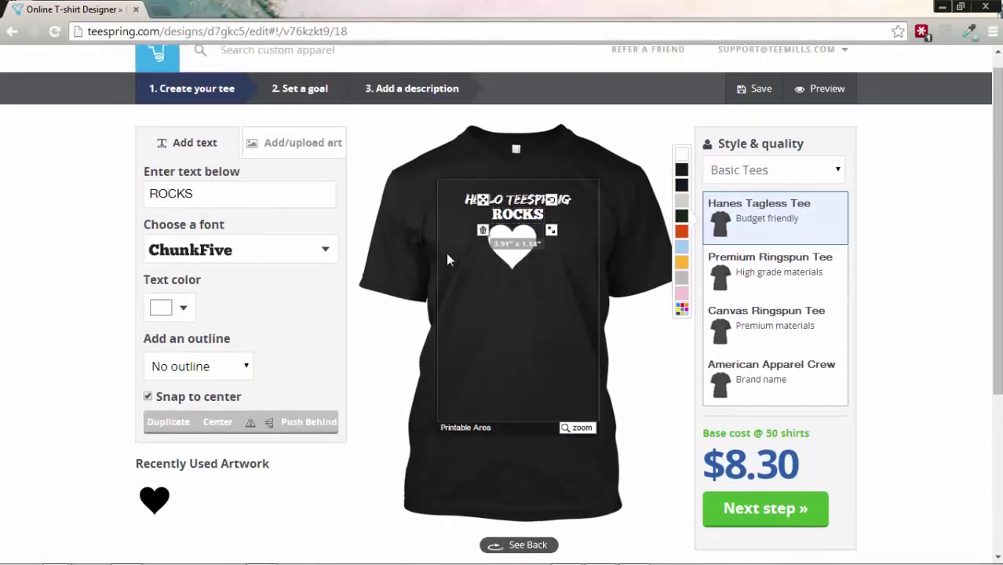
pyautogui.click(241, 249)
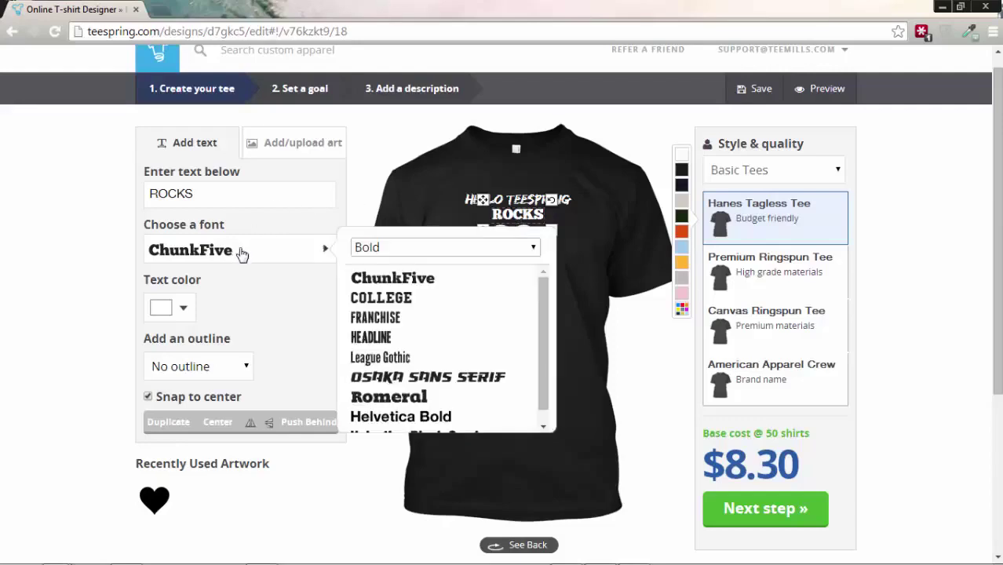
pyautogui.click(375, 250)
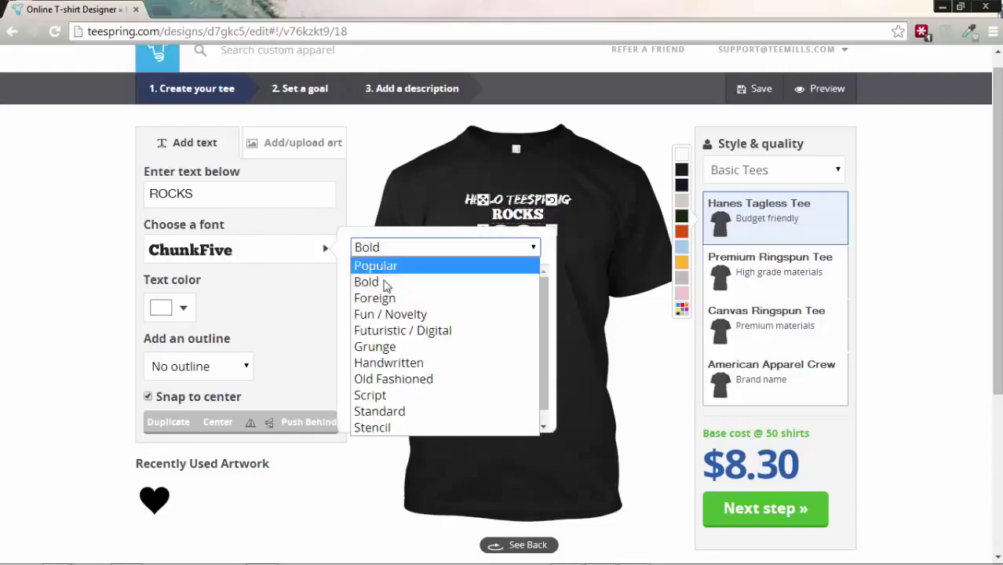
pyautogui.click(389, 346)
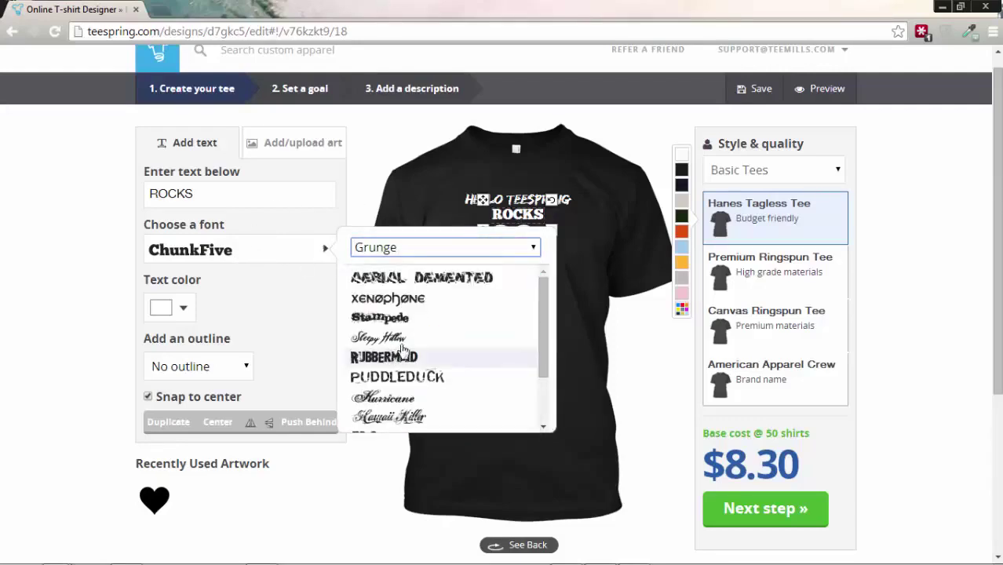
pyautogui.scroll(-1, 403, 351)
pyautogui.click(381, 386)
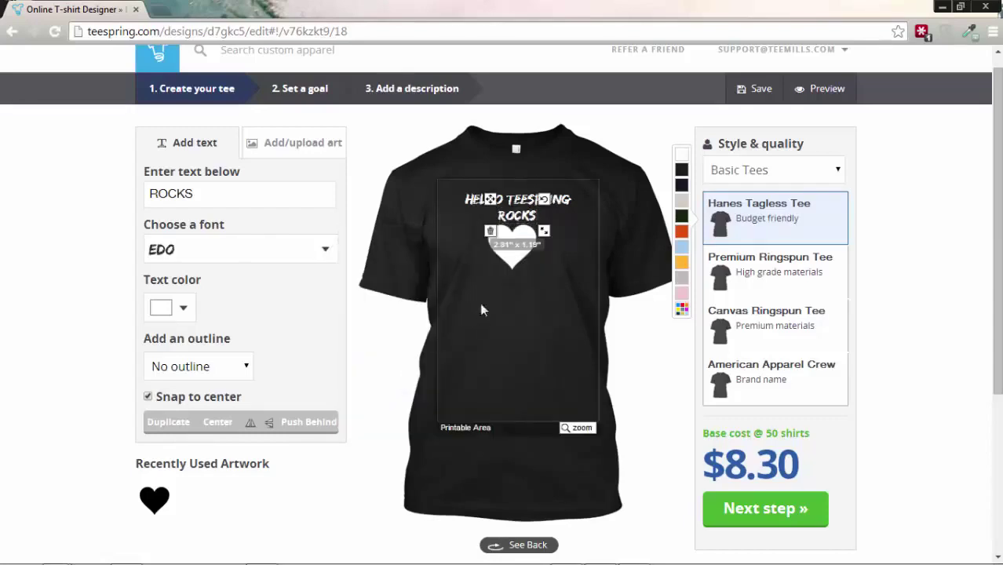
pyautogui.click(640, 344)
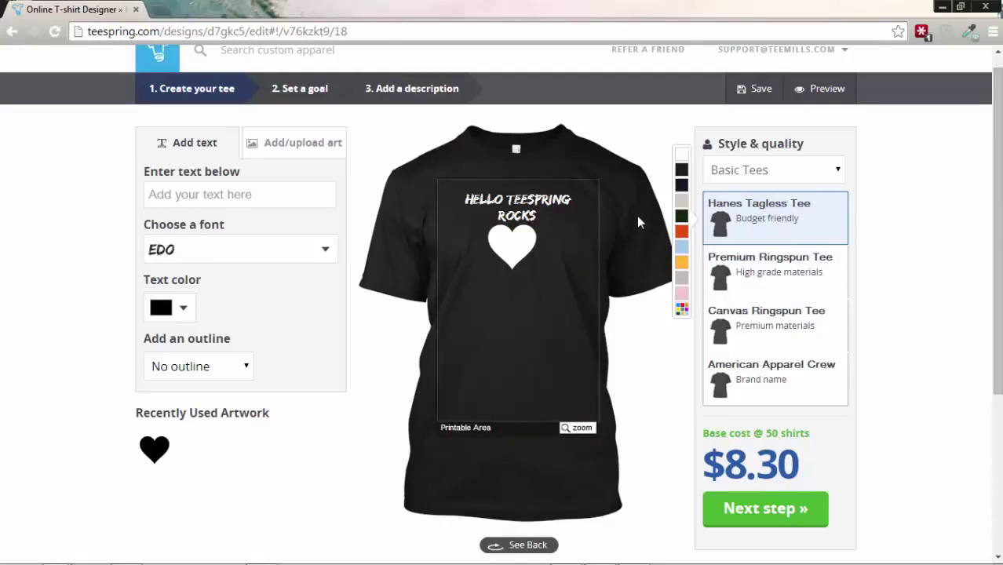
# Step: Move the heart slightly lower beneath ROCKS and enlarge the "Hello TeeSpring" text to about 11.89" x 1.81"
pyautogui.moveTo(518, 237); pyautogui.dragTo(515, 255)
pyautogui.click(516, 255)
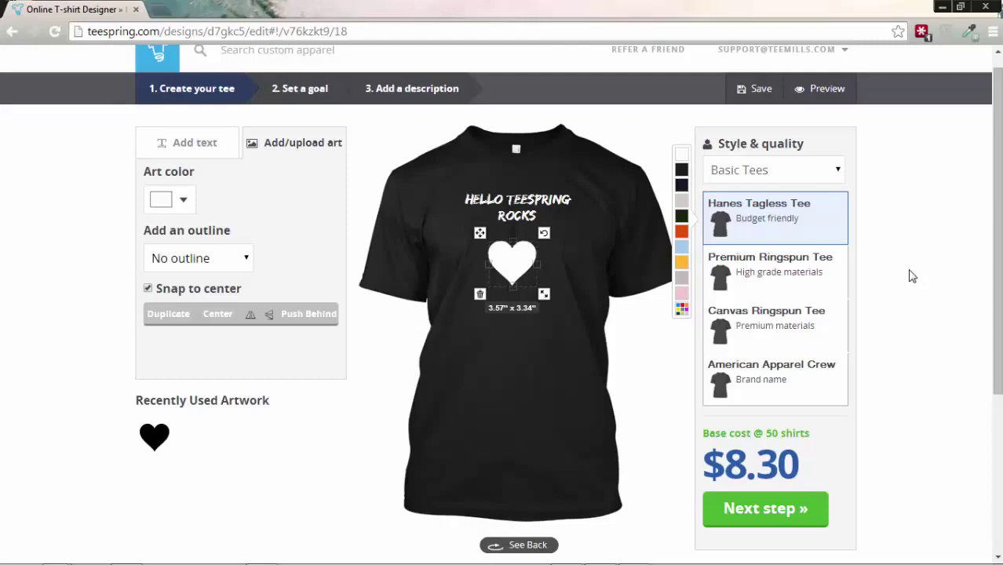
pyautogui.click(552, 206)
pyautogui.moveTo(579, 213); pyautogui.dragTo(604, 222)
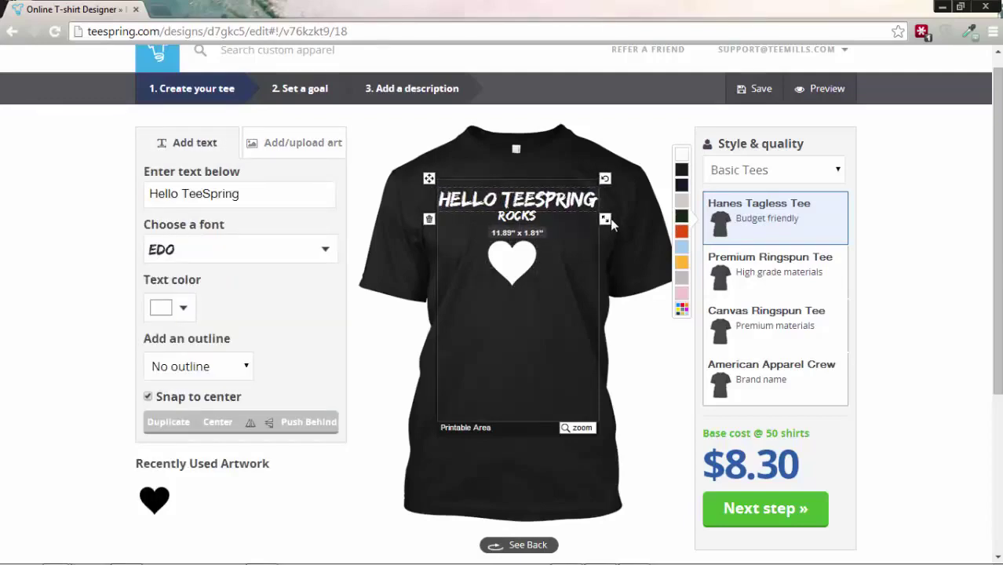
# Step: Replace the "ROCKS" line with a duplicate of the "Hello TeeSpring" text placed directly beneath it and reworded as "ROCKS"
pyautogui.click(523, 219)
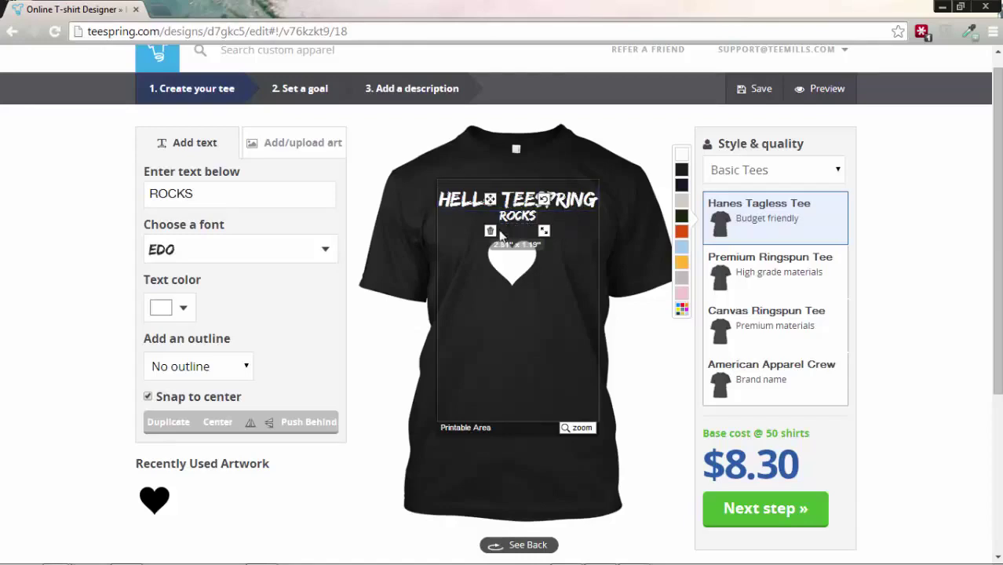
pyautogui.click(489, 231)
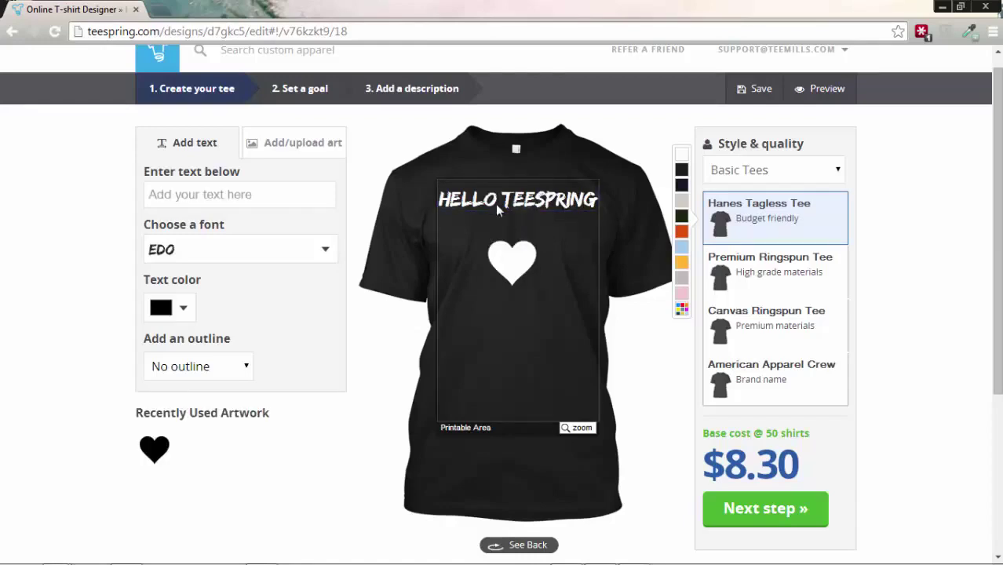
pyautogui.click(496, 206)
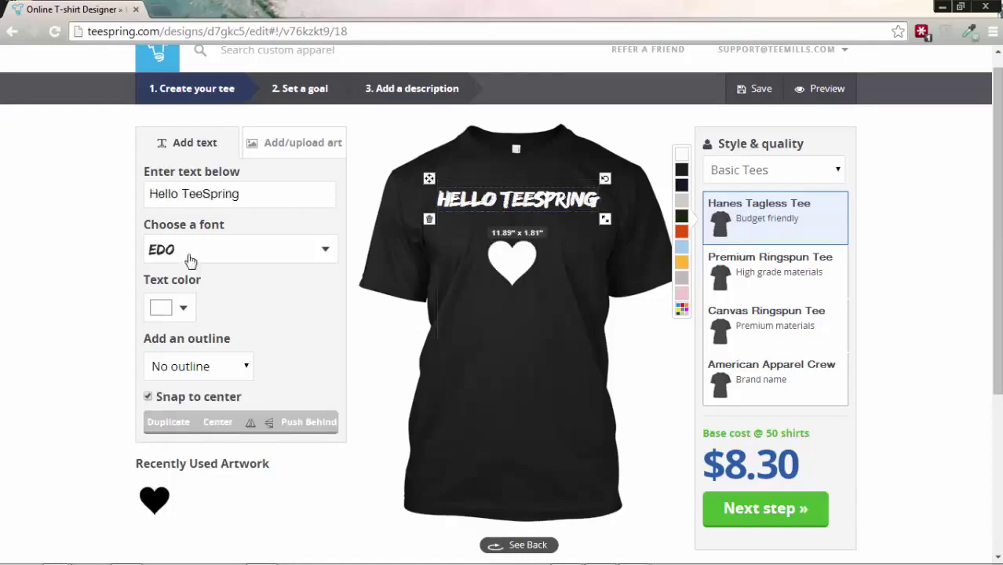
pyautogui.moveTo(518, 210); pyautogui.dragTo(516, 221)
pyautogui.moveTo(244, 194); pyautogui.dragTo(119, 199)
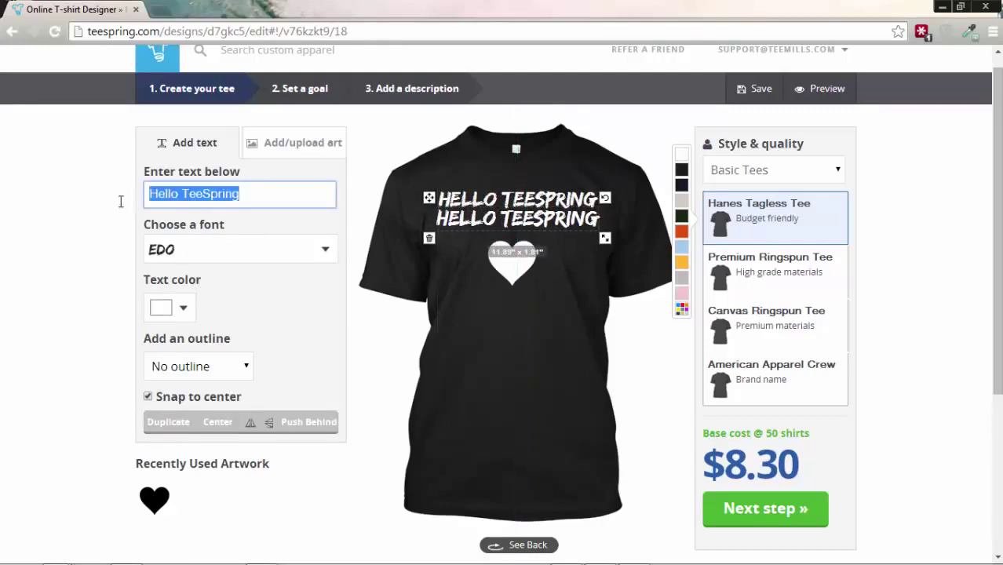
pyautogui.write('ROCKS')
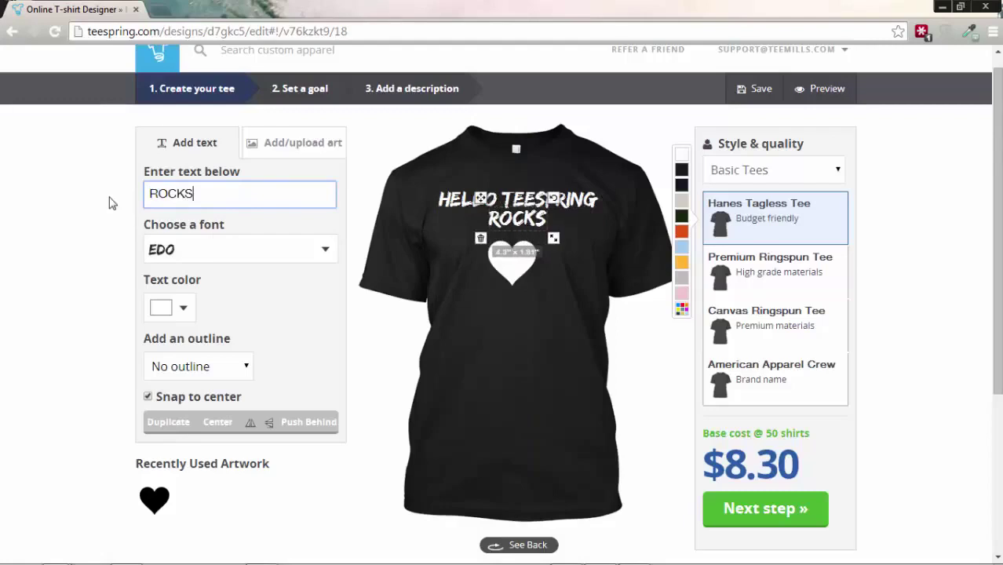
pyautogui.click(623, 295)
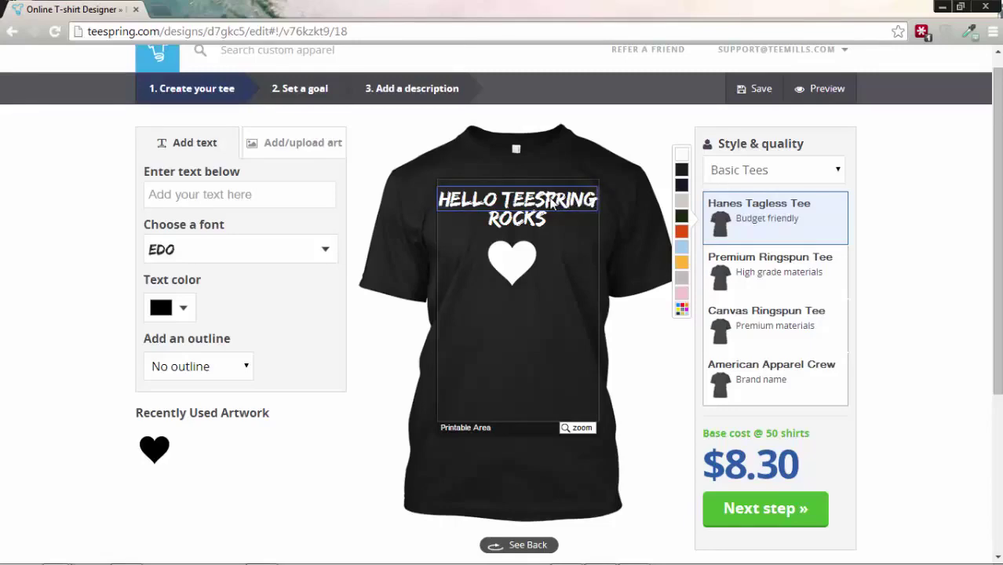
# Step: Enlarge the "ROCKS" text to about 5.14" x 2.17" and keep it centred beneath "Hello TeeSpring"
pyautogui.click(537, 222)
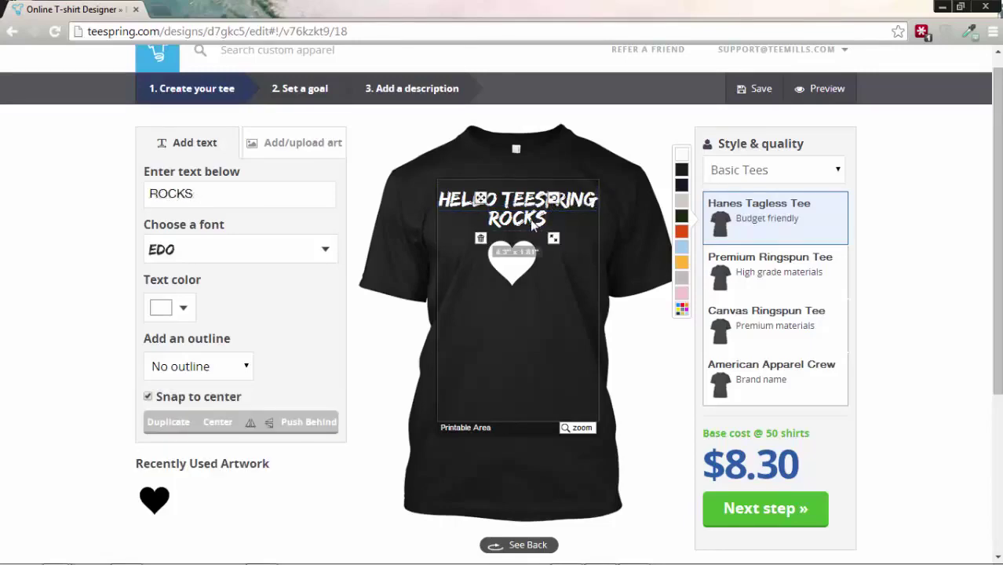
pyautogui.moveTo(532, 223)
pyautogui.mouseDown()
pyautogui.moveTo(632, 272)
pyautogui.moveTo(551, 253)
pyautogui.moveTo(565, 252)
pyautogui.moveTo(519, 229)
pyautogui.mouseUp()
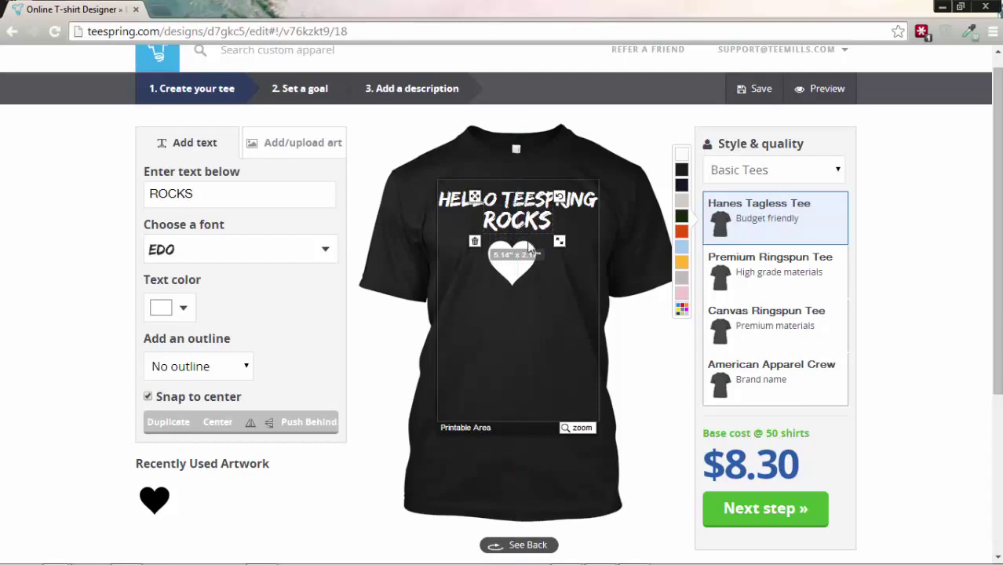
pyautogui.click(638, 300)
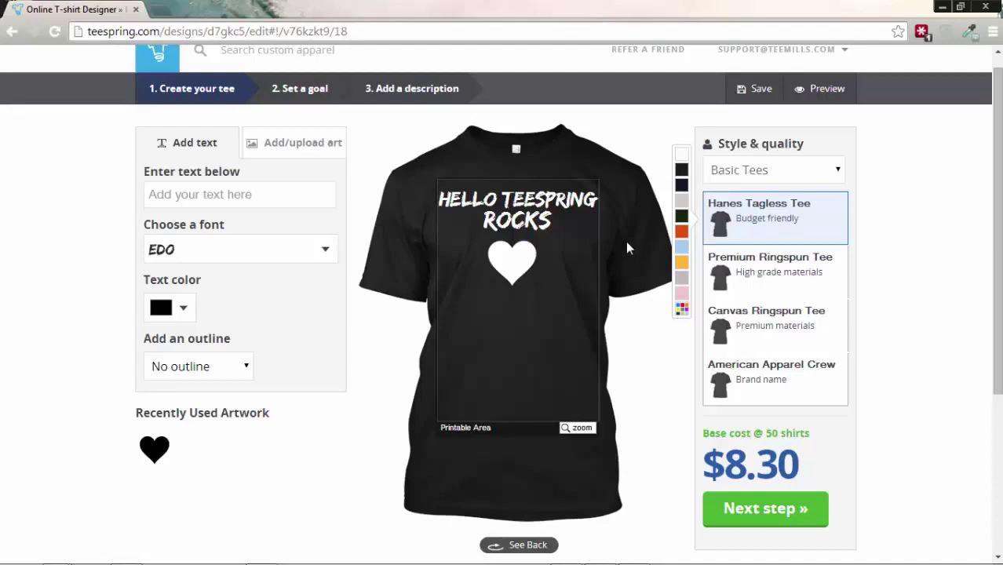
# Step: Upload cancer-walk-tee-brother.png from the Desktop as artwork and move it below the heart
pyautogui.click(287, 145)
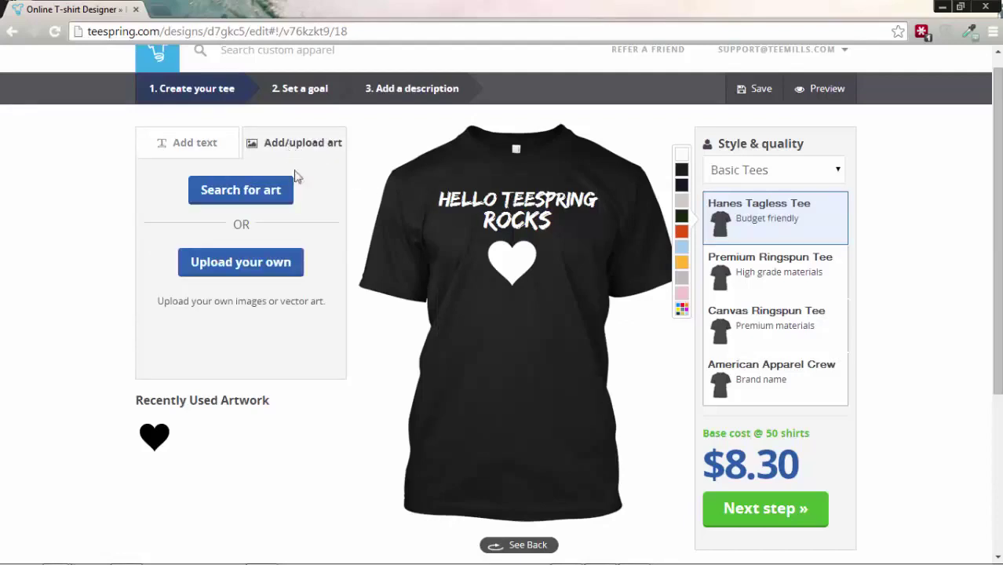
pyautogui.click(227, 270)
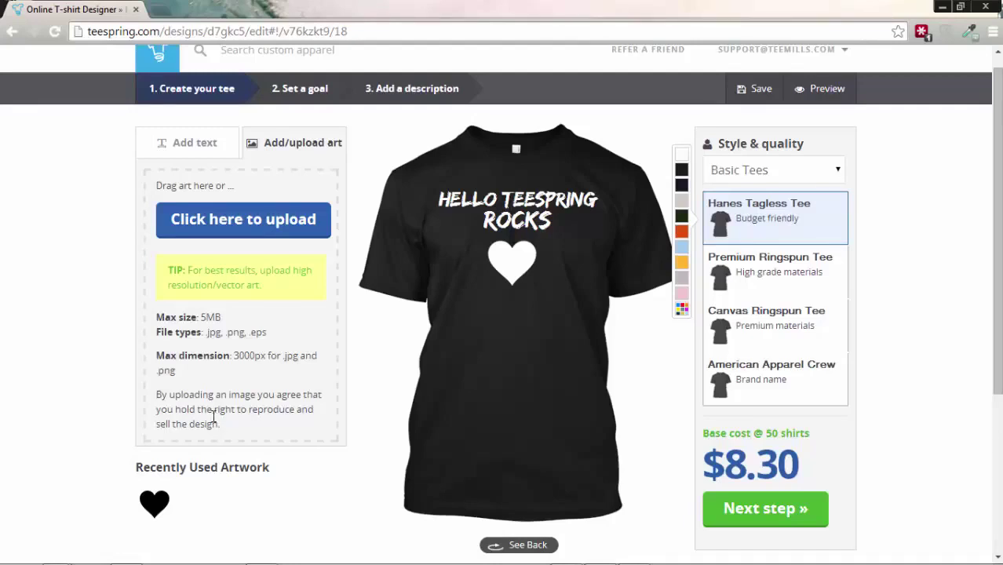
pyautogui.click(243, 228)
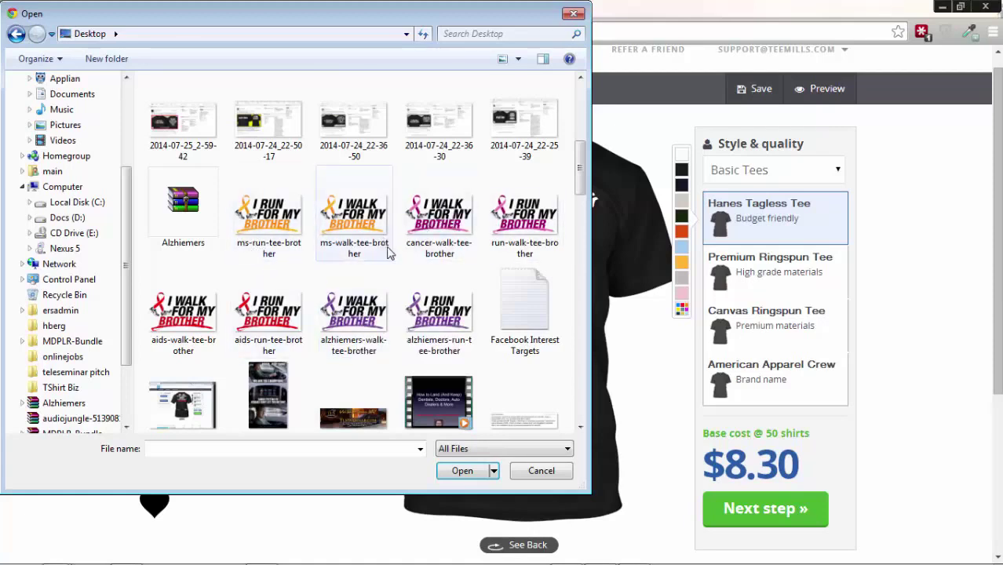
pyautogui.click(441, 235)
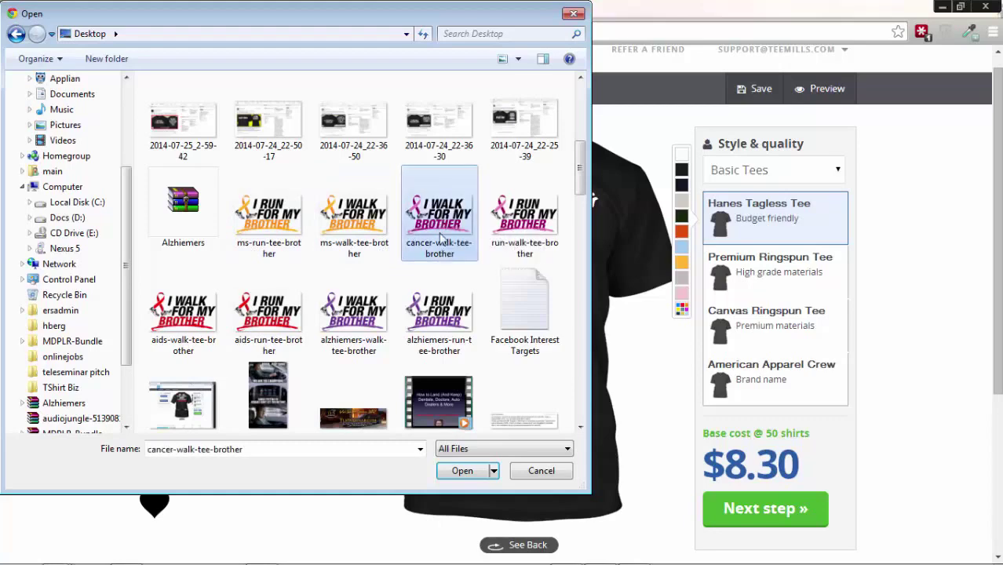
pyautogui.click(461, 472)
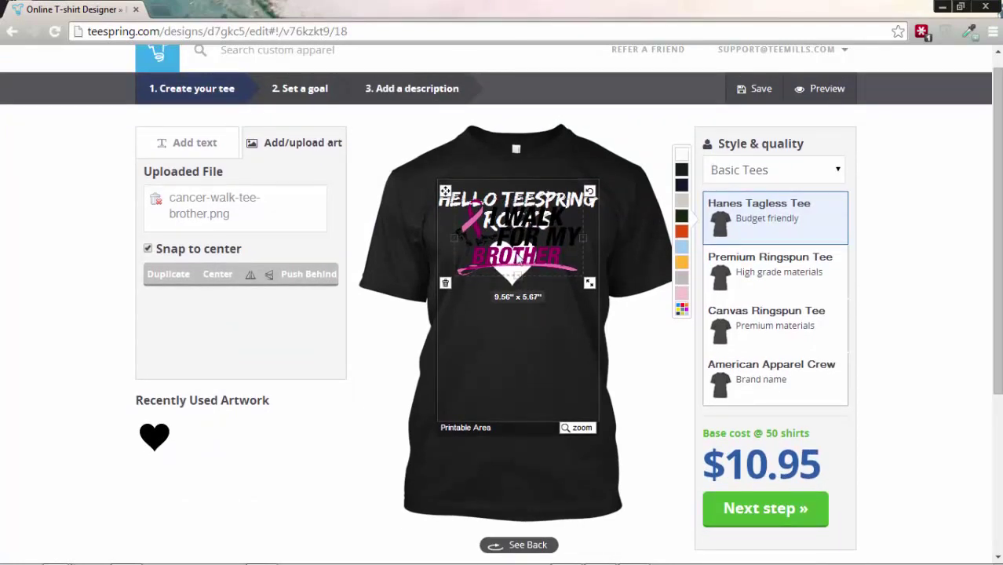
pyautogui.moveTo(532, 260); pyautogui.dragTo(533, 358)
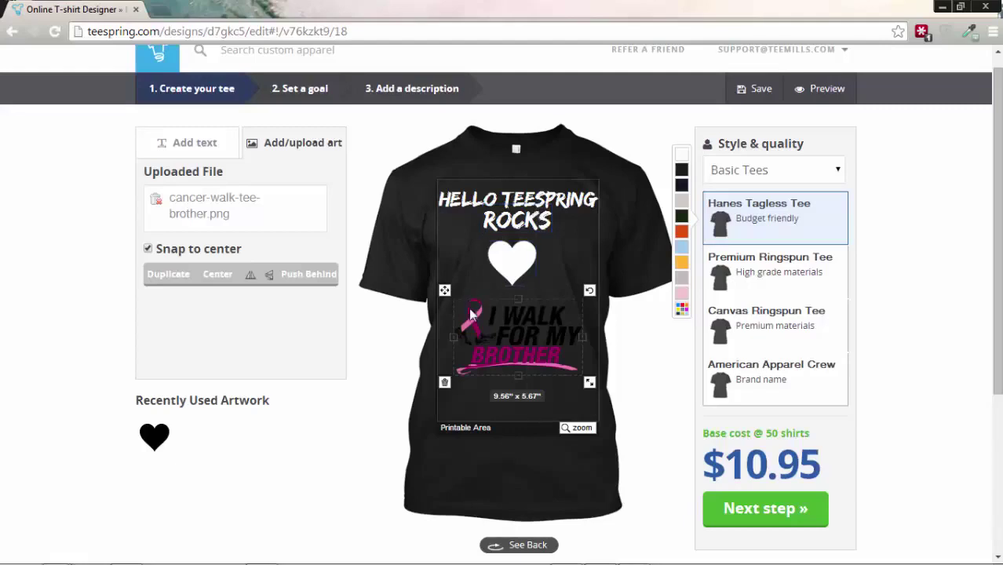
# Step: Delete the "Hello TeeSpring" text, the "ROCKS" text and the white heart, keeping only the uploaded artwork on the shirt
pyautogui.click(523, 208)
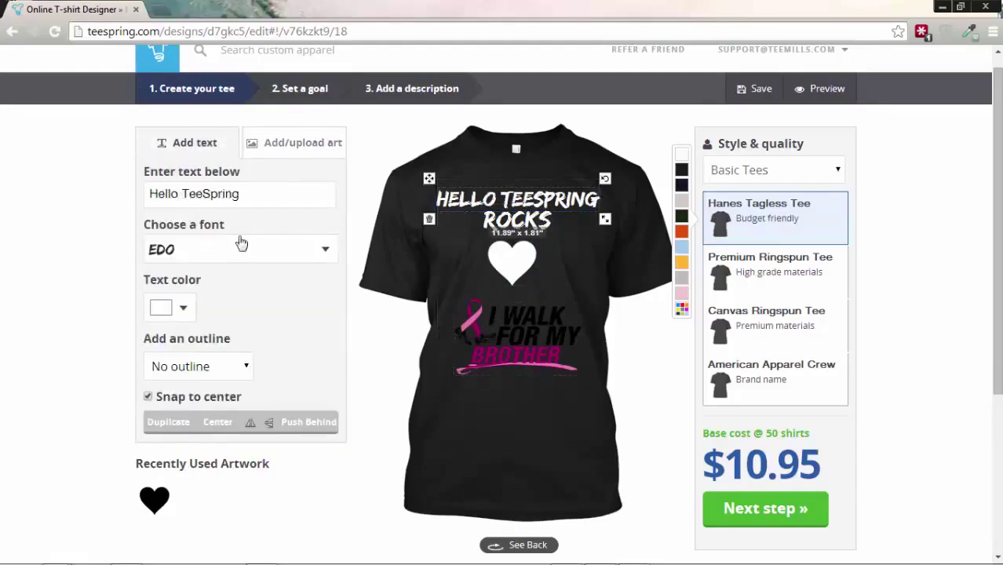
pyautogui.click(429, 221)
pyautogui.click(482, 227)
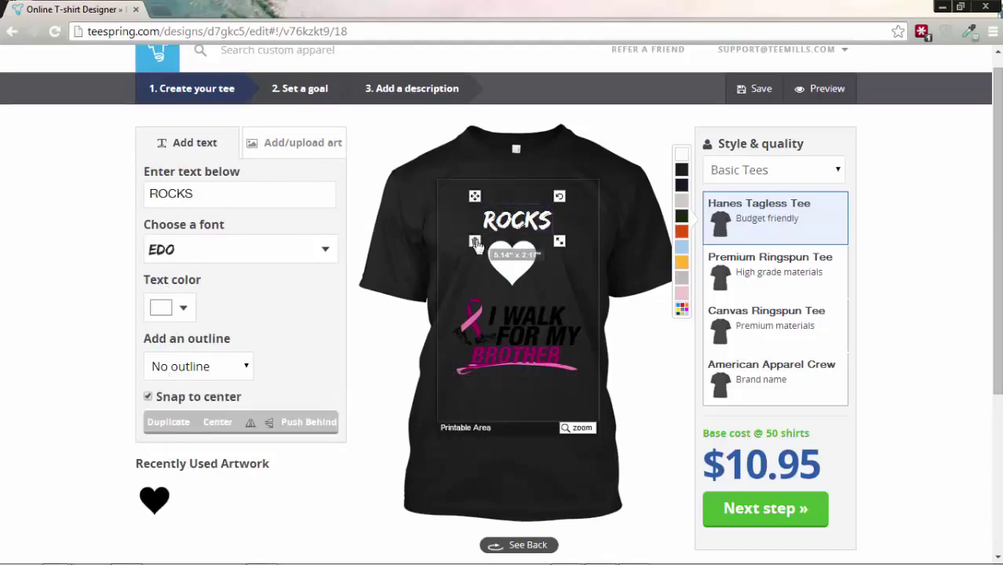
pyautogui.click(479, 245)
pyautogui.click(505, 261)
pyautogui.click(483, 289)
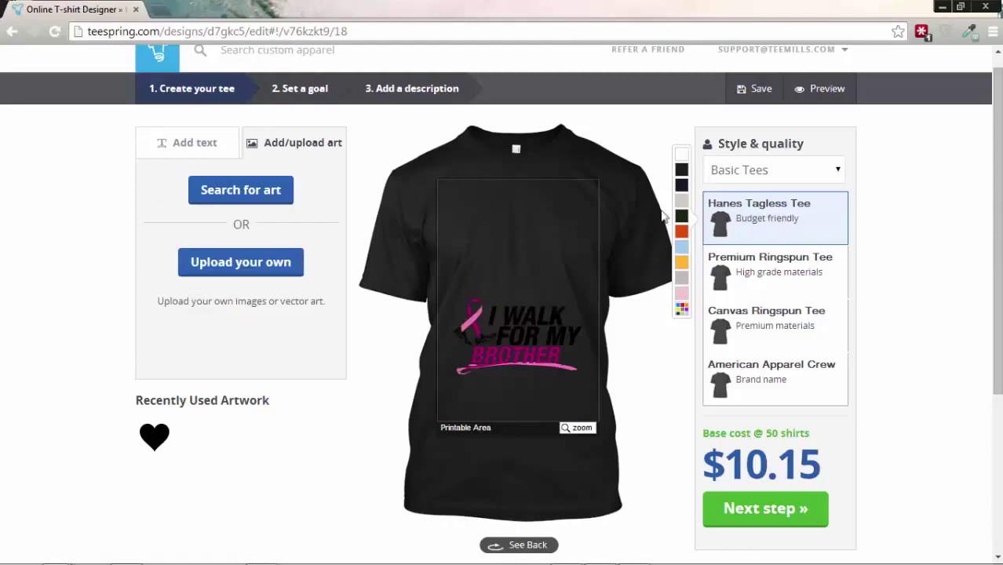
# Step: Set the shirt colour to white, then move the uploaded artwork to the upper chest and enlarge it to about 11.6" wide
pyautogui.click(685, 156)
pyautogui.moveTo(518, 344); pyautogui.dragTo(522, 240)
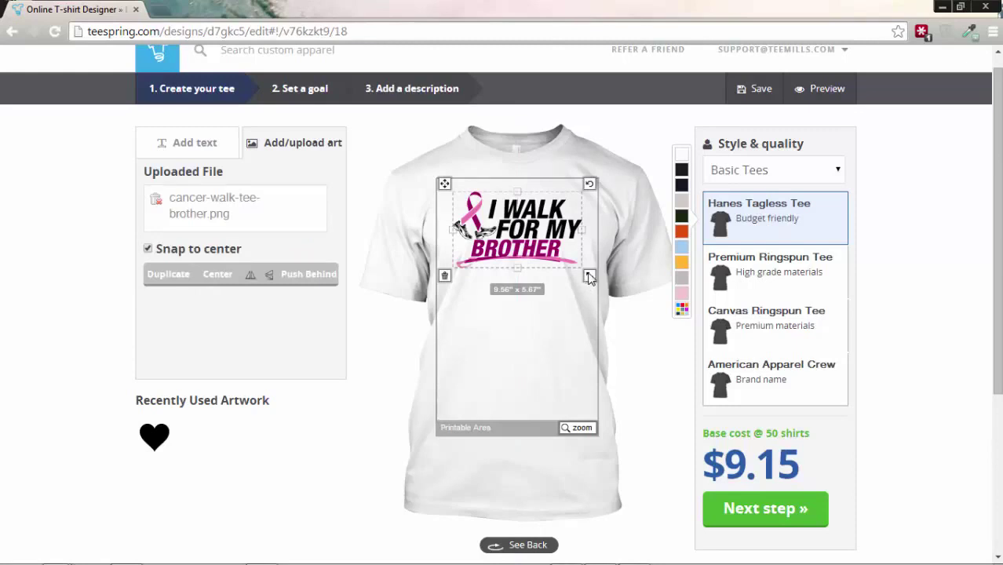
pyautogui.moveTo(592, 274); pyautogui.dragTo(602, 283)
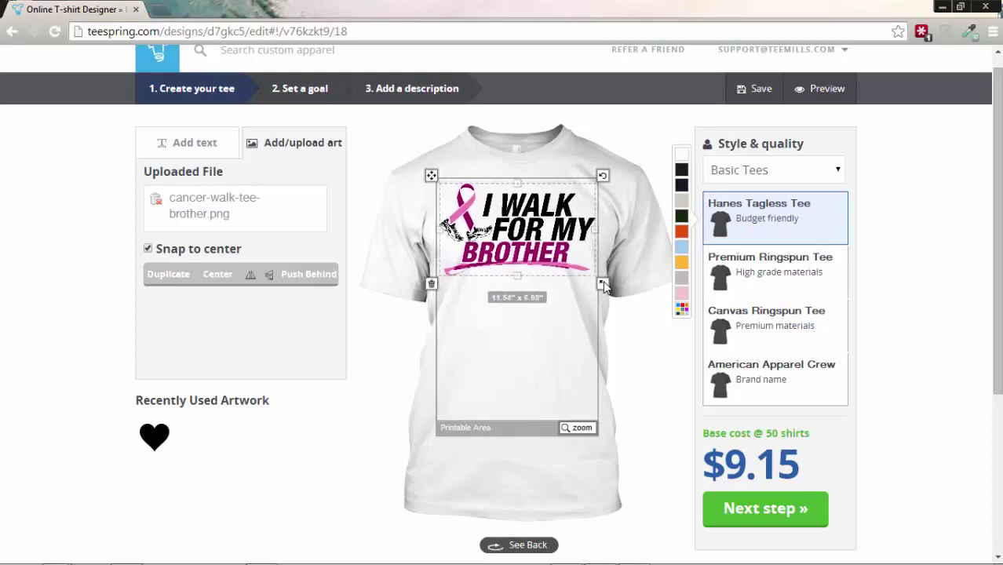
pyautogui.click(647, 326)
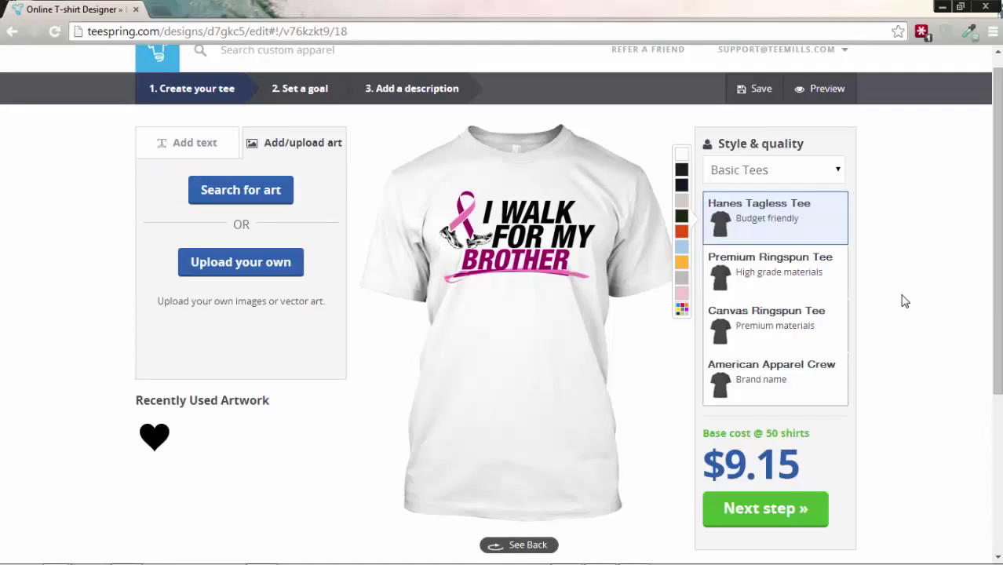
# Step: Change the shirt colour to light pink and switch the style from Basic Tees to Women's Tees
pyautogui.click(680, 309)
pyautogui.click(767, 301)
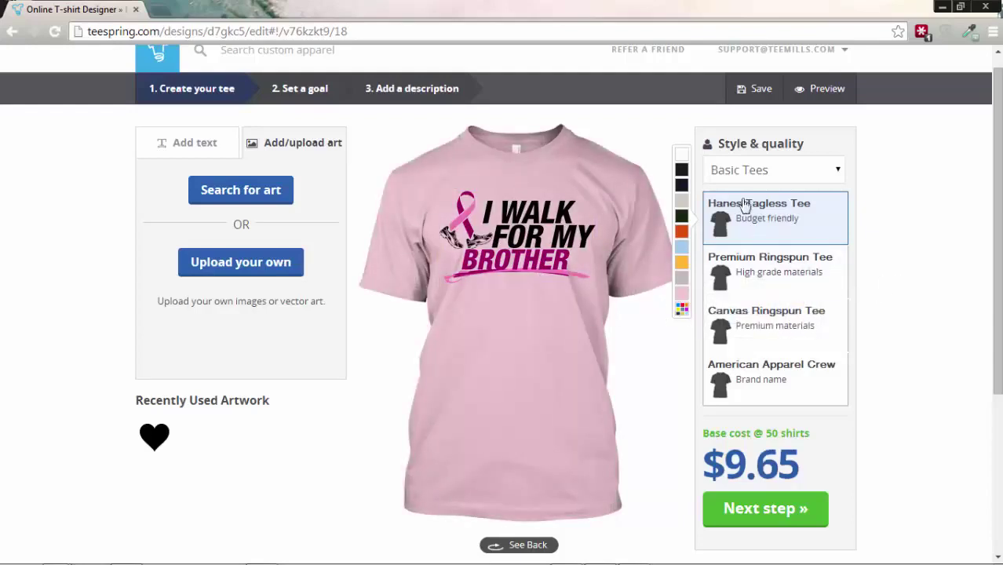
pyautogui.click(736, 171)
pyautogui.click(739, 287)
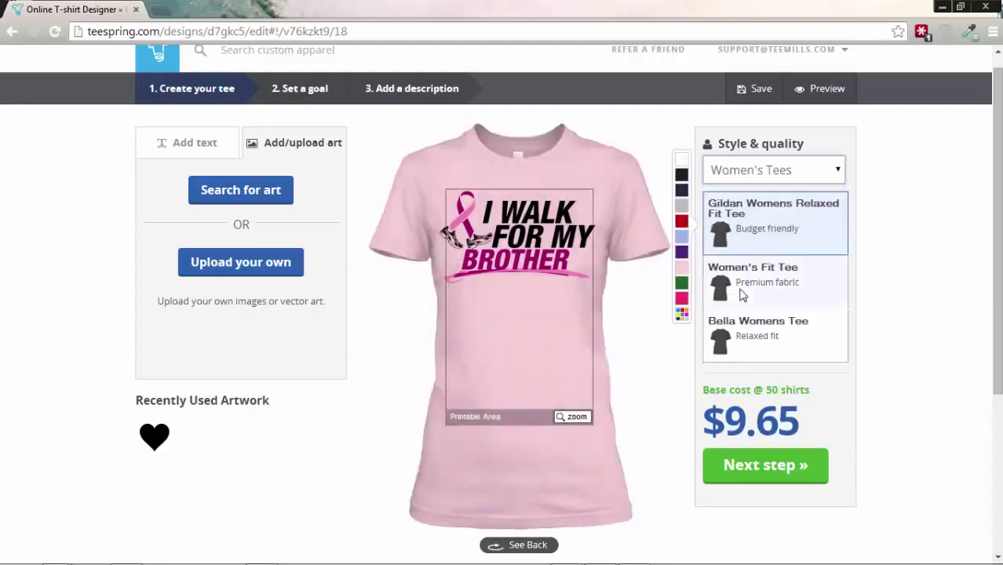
# Step: Shrink the artwork to about 11.2" x 6.6" and centre it within the women's tee's printable area, with the shirt colour set to light pink
pyautogui.click(520, 267)
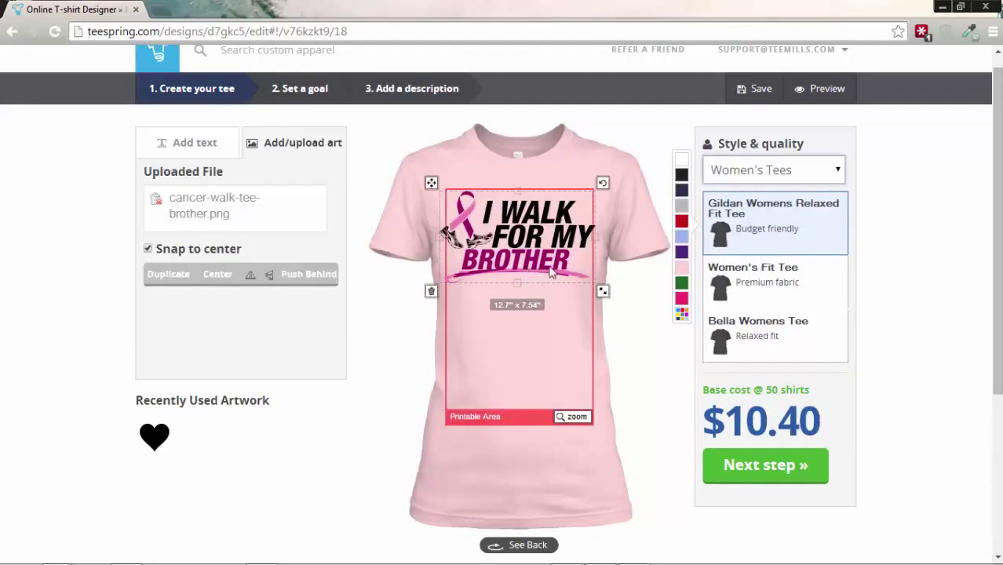
pyautogui.moveTo(602, 291); pyautogui.dragTo(592, 285)
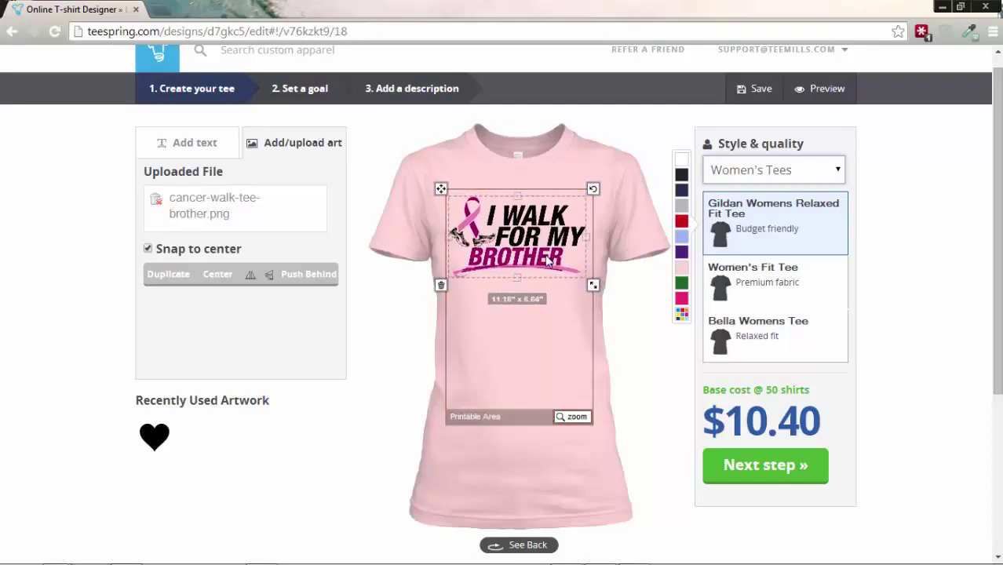
pyautogui.click(215, 274)
pyautogui.click(643, 318)
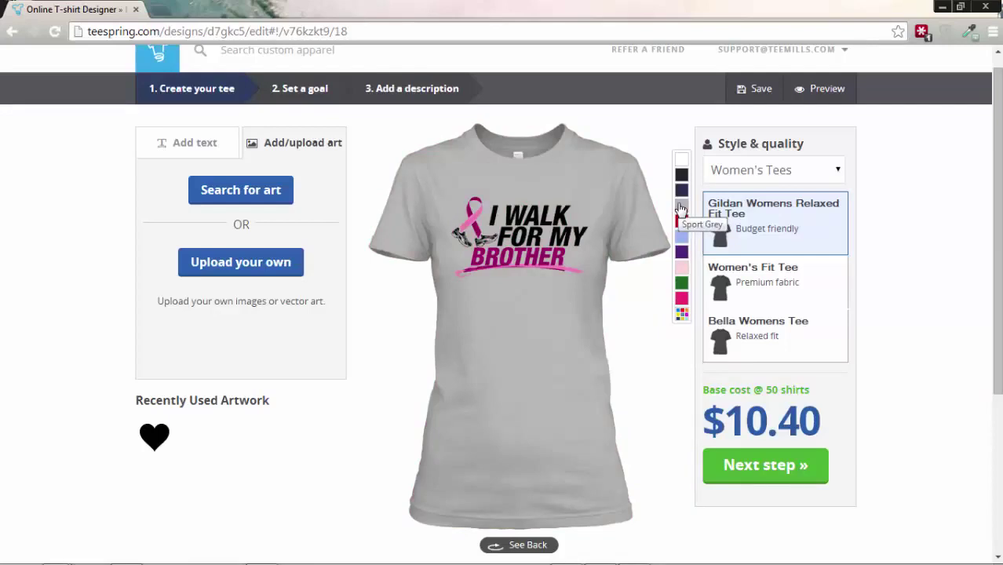
pyautogui.click(681, 267)
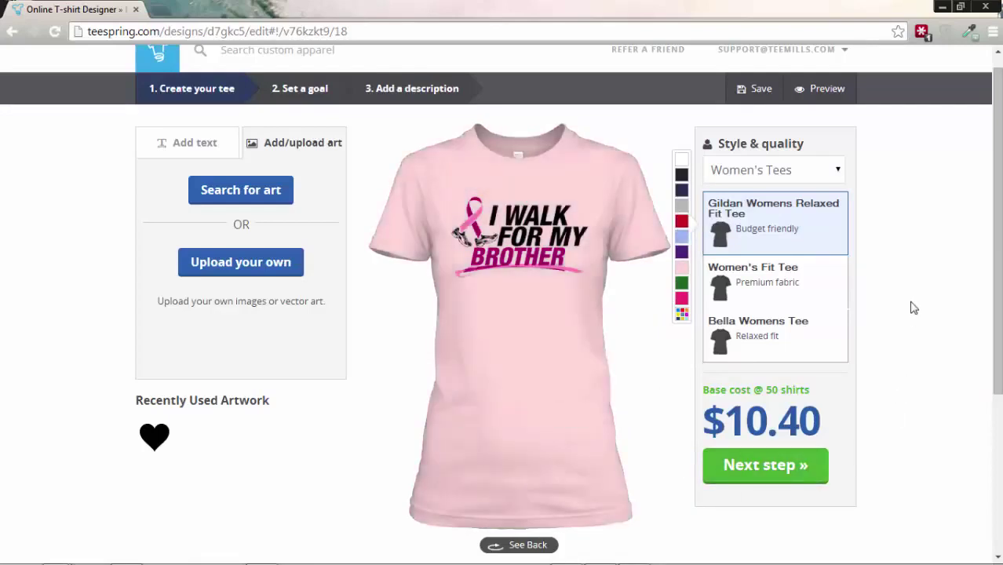